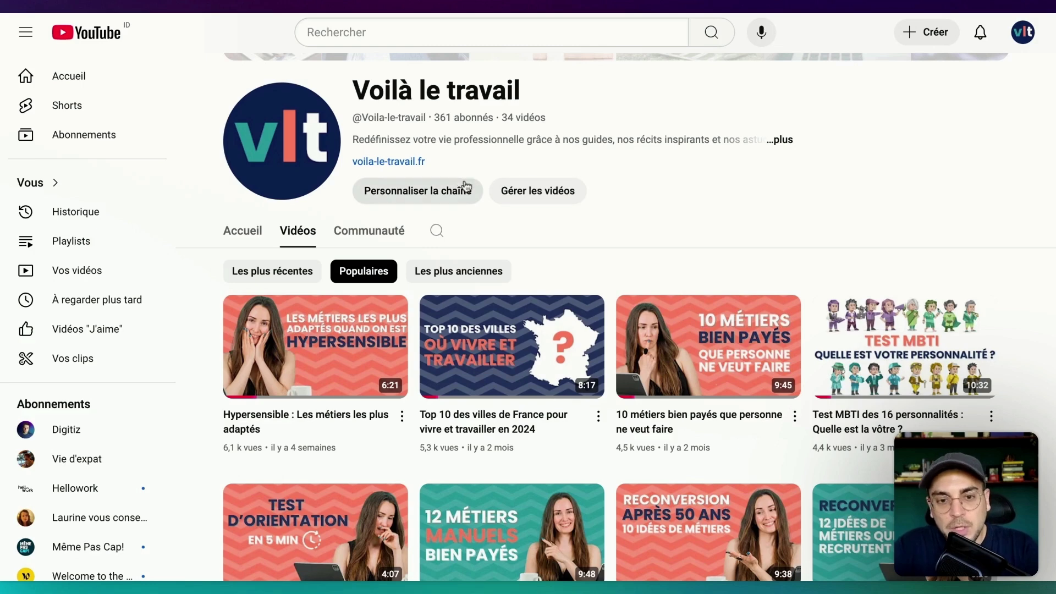
# Open the channel's YouTube Studio analytics and examine the overview of views, watch time and subscribers for the last 365 days.
pyautogui.click(524, 201)
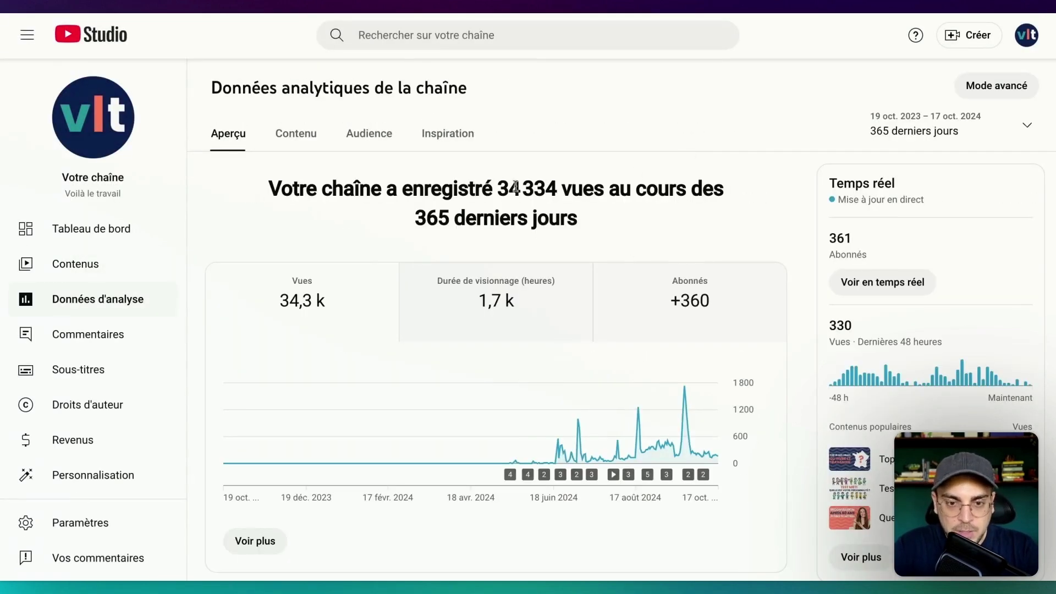
pyautogui.moveTo(527, 471)
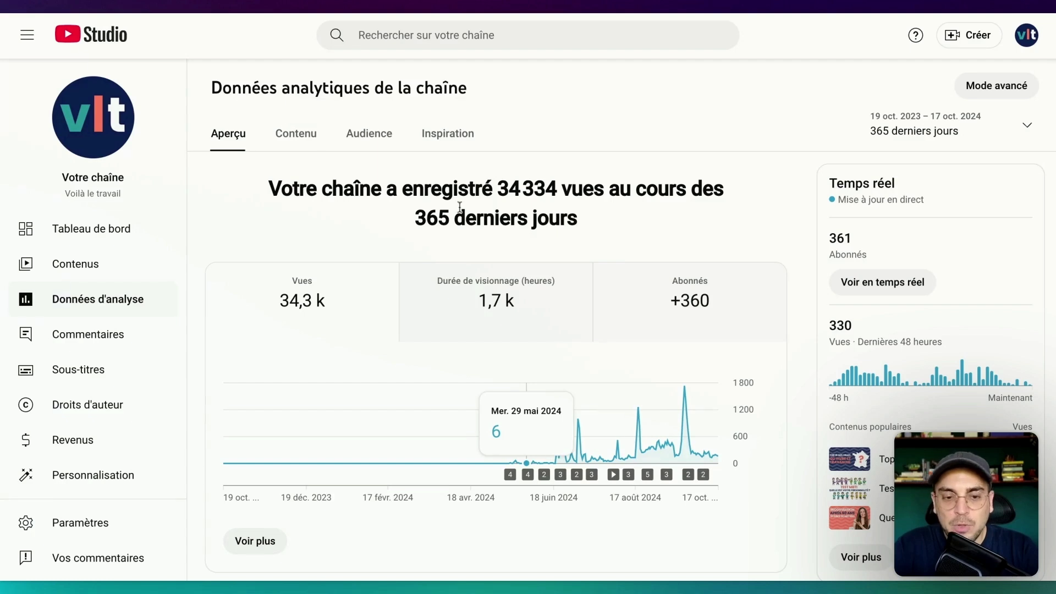
pyautogui.scroll(-1, 460, 207)
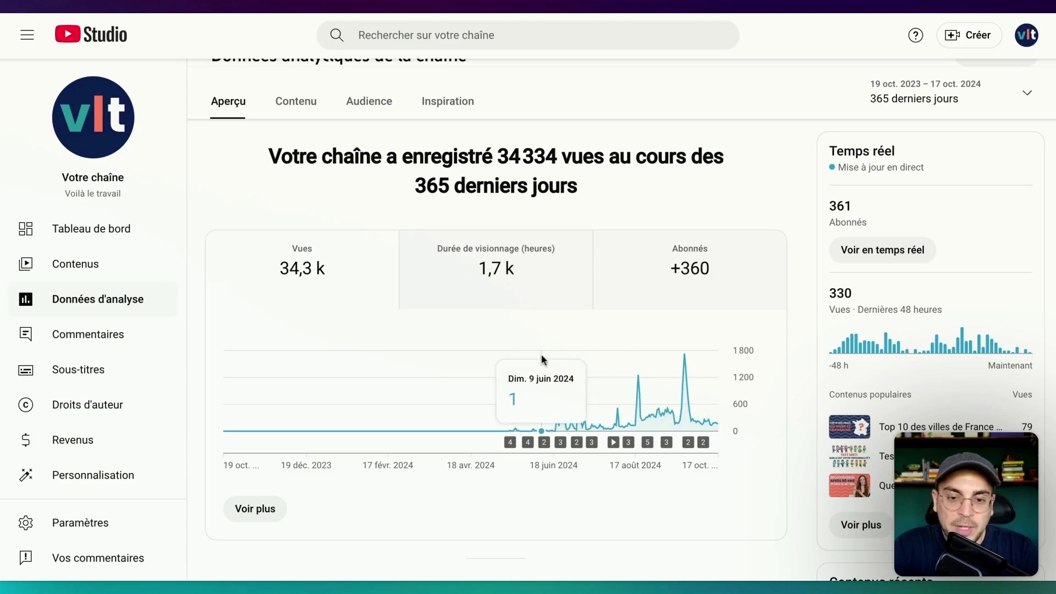
pyautogui.moveTo(465, 249)
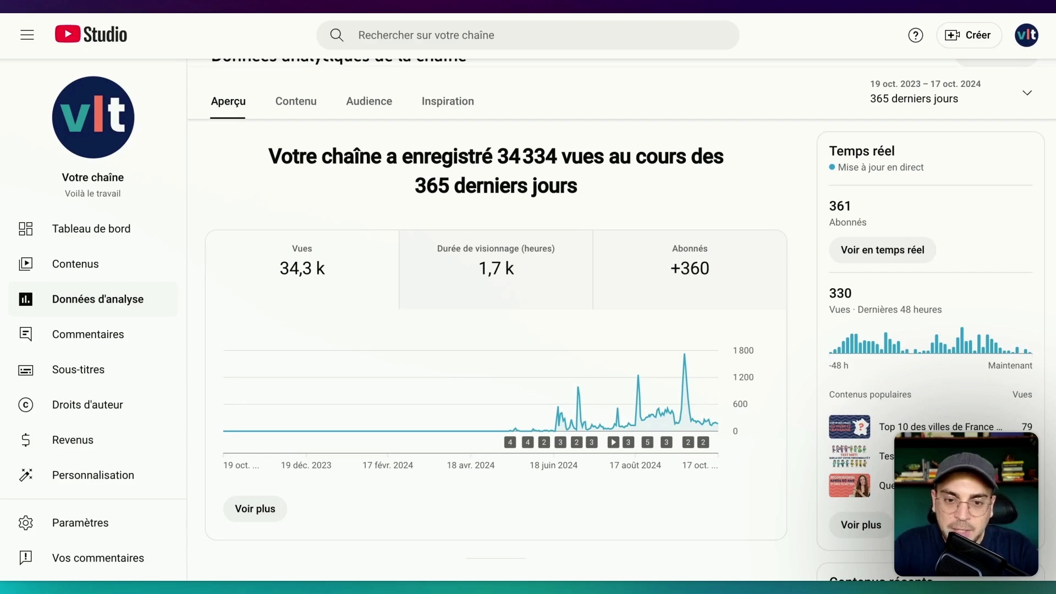
pyautogui.scroll(1, 706, 440)
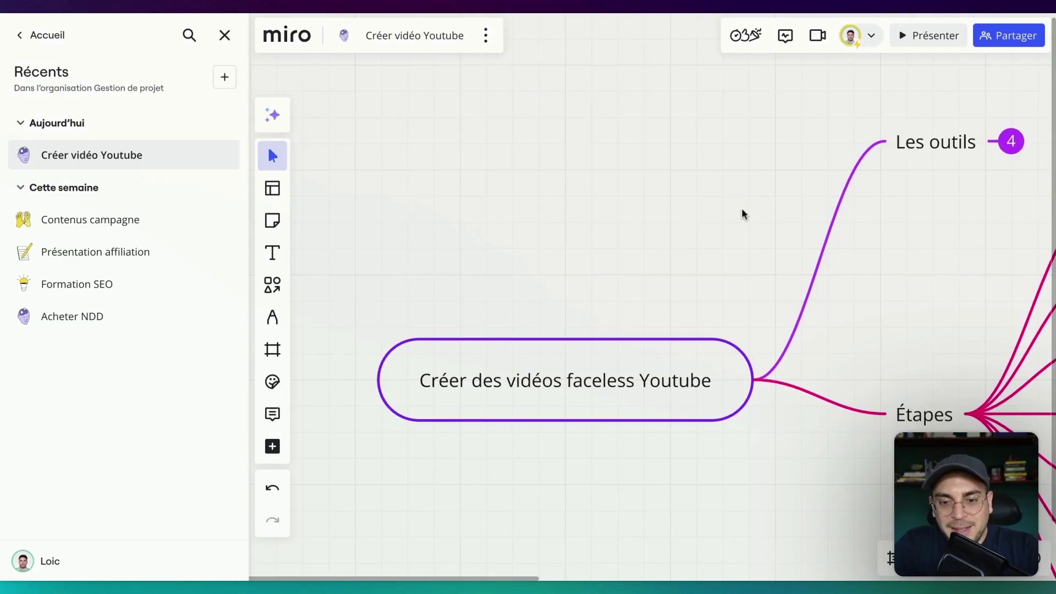
# Switch to the Miro board "Créer vidéo Youtube" and expand the "Les outils" branch of the mind map.
pyautogui.hscroll(5, 743, 214)
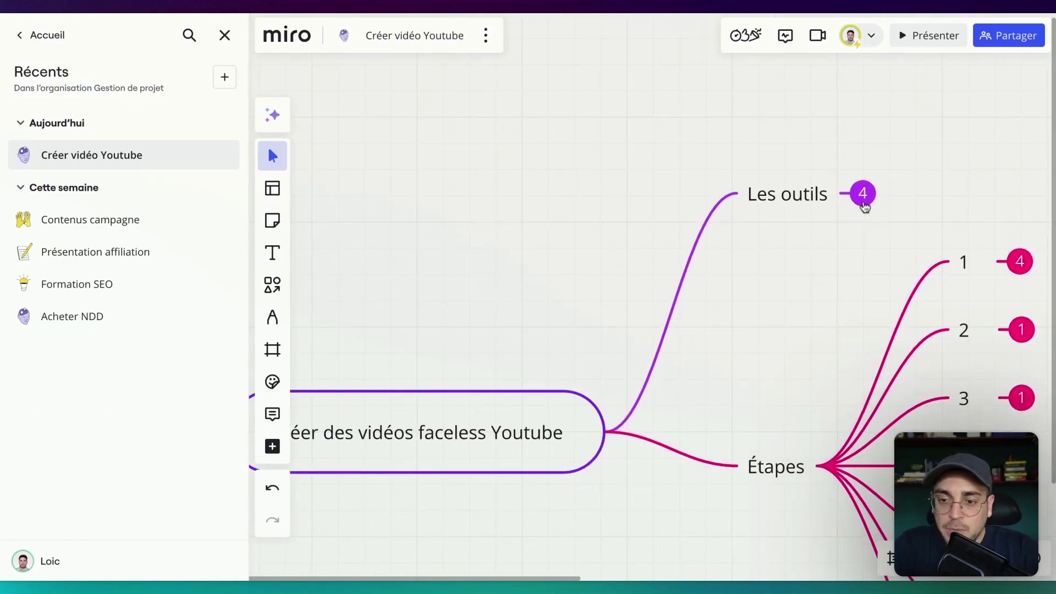
pyautogui.click(864, 202)
pyautogui.hscroll(5, 985, 193)
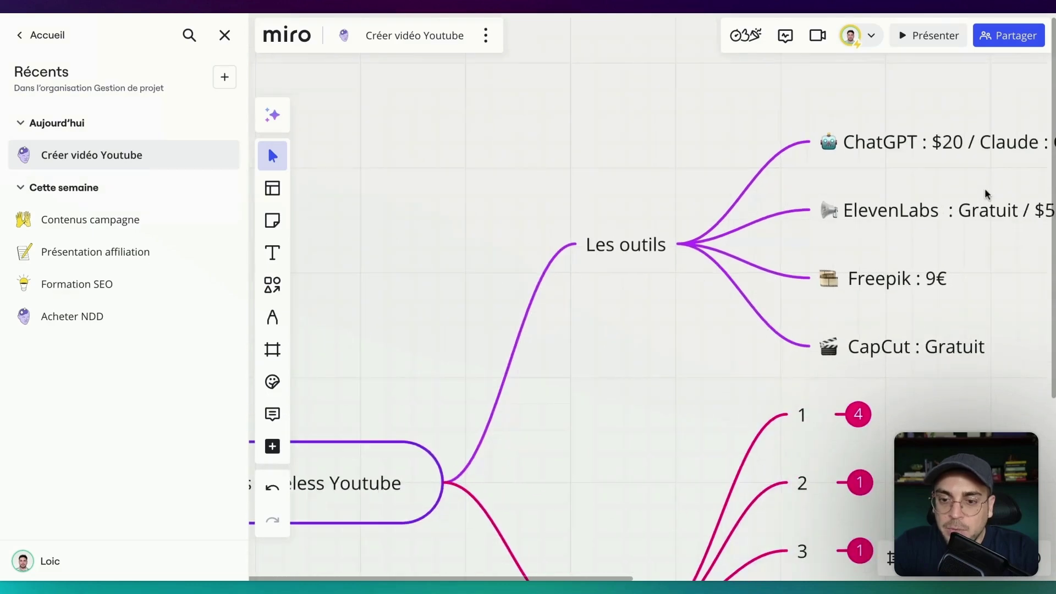
# Examine the tools listed under "Les outils" and the price given for each one.
pyautogui.scroll(-2, 750, 335)
pyautogui.scroll(4, 751, 335)
pyautogui.hscroll(7, 751, 335)
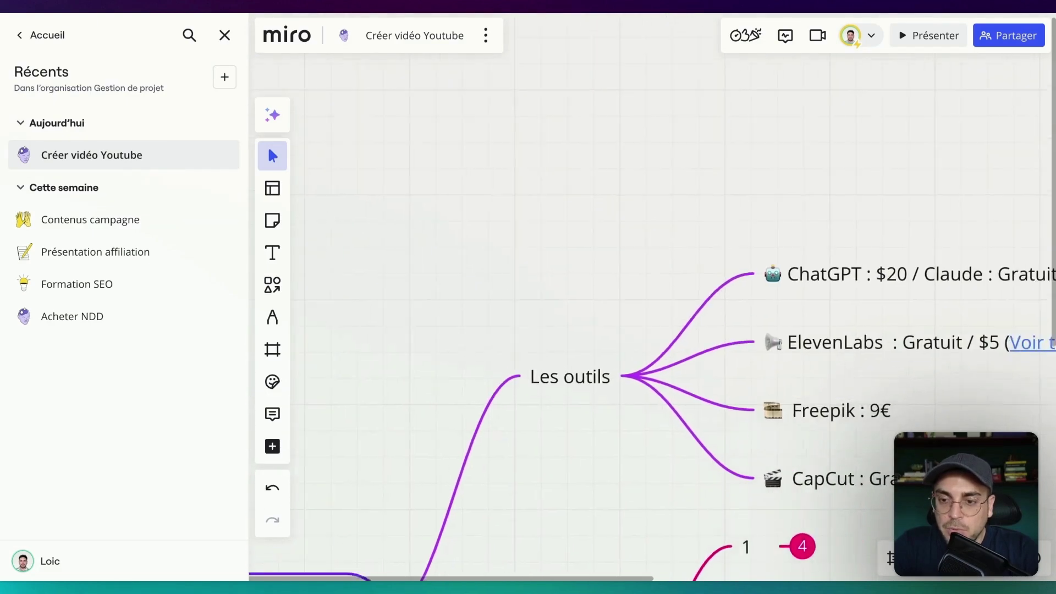
pyautogui.hscroll(3, 672, 382)
pyautogui.hscroll(-3, 523, 306)
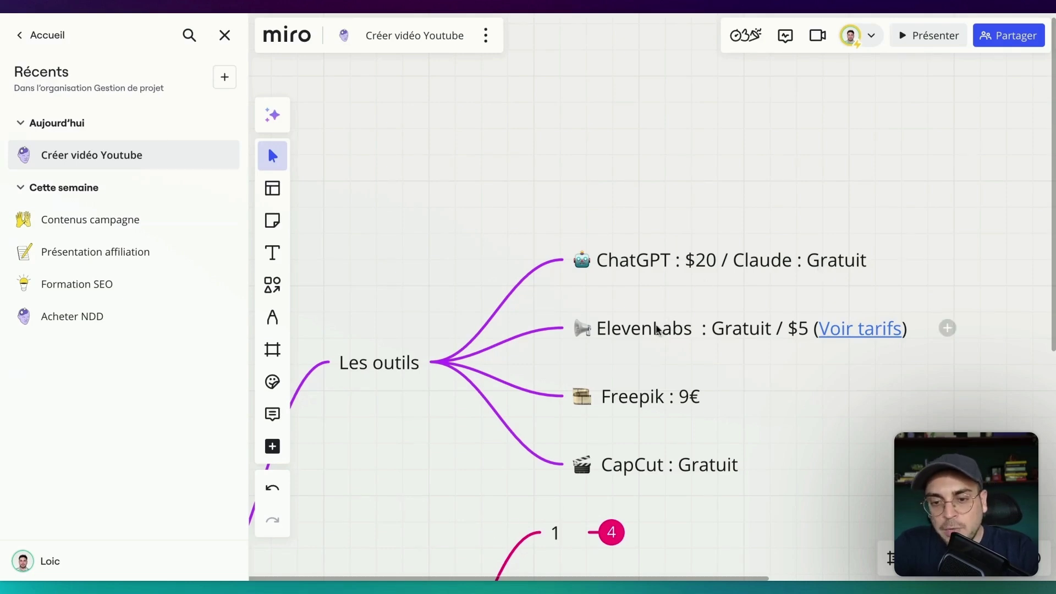
pyautogui.scroll(-2, 656, 329)
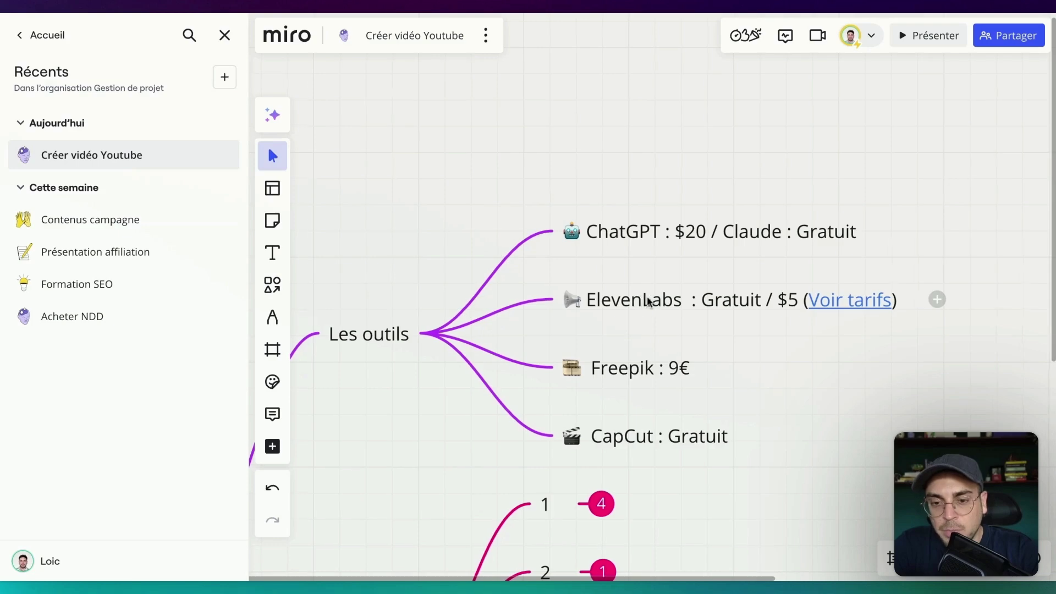
pyautogui.hscroll(3, 648, 299)
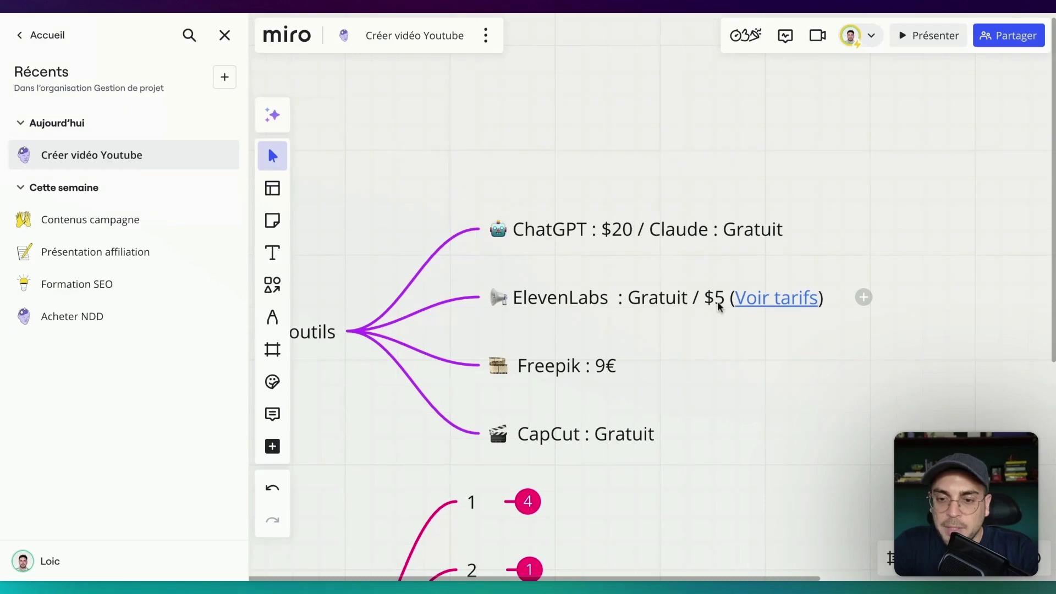
pyautogui.scroll(-3, 718, 304)
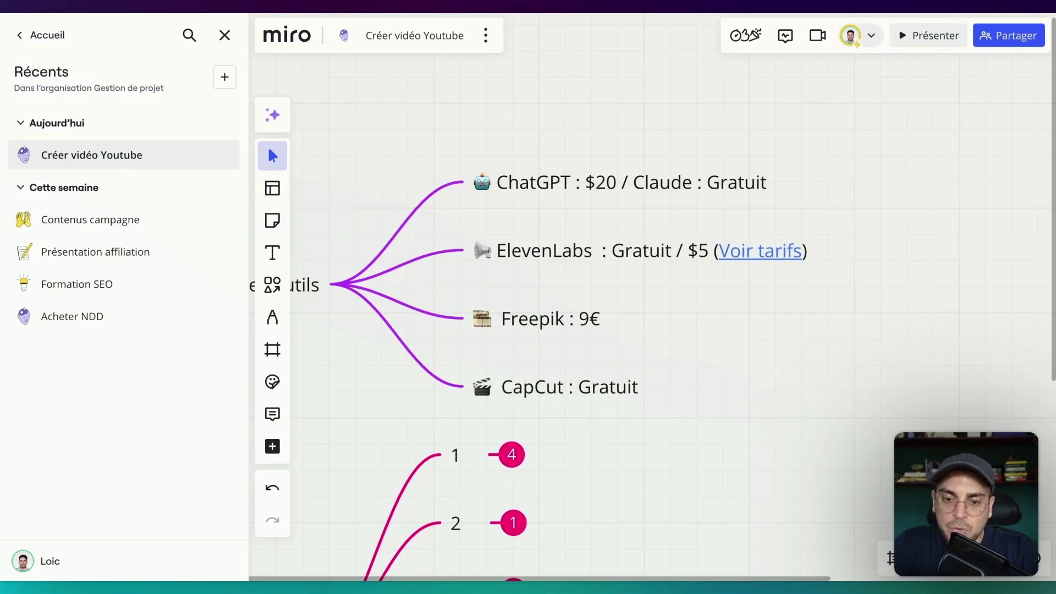
# Search Google for "video libre de droit" in a new tab and look through the stock video sites.
pyautogui.press('super+t')
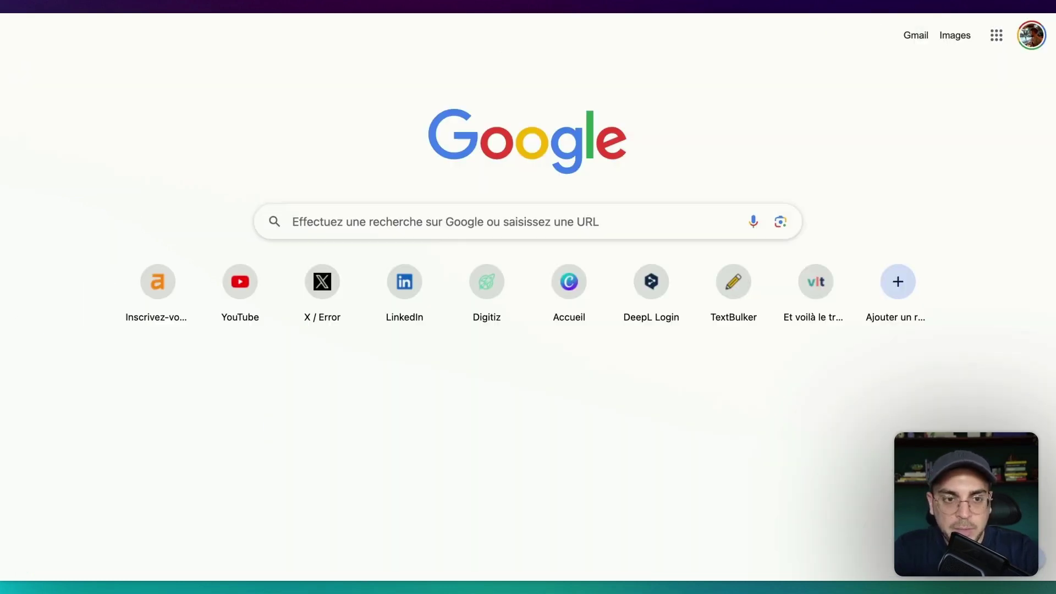
pyautogui.write('video libre de droit')
pyautogui.press('Return')
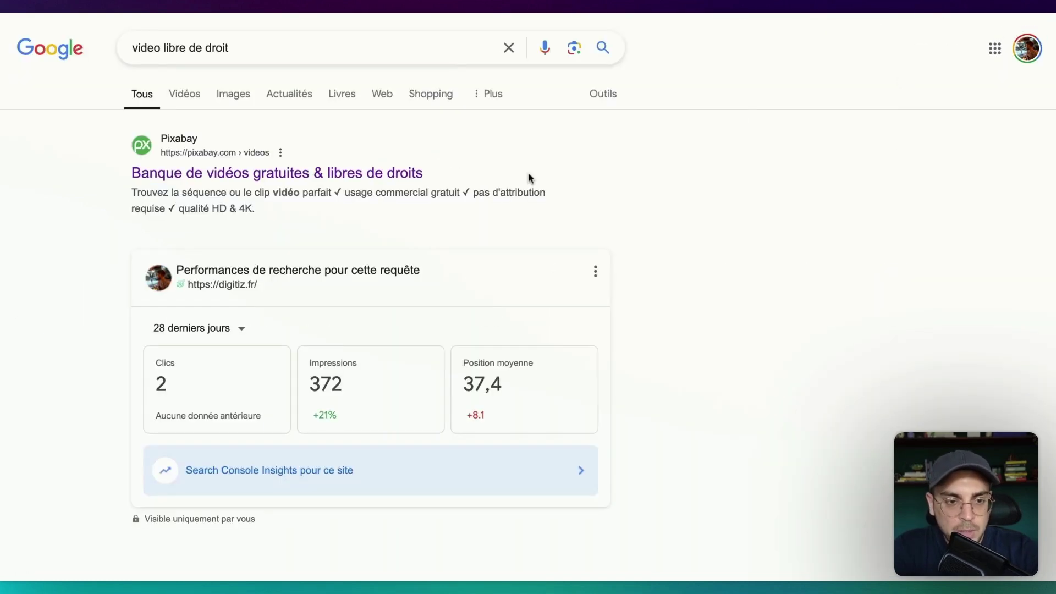
pyautogui.scroll(-5, 528, 172)
pyautogui.scroll(2, 548, 141)
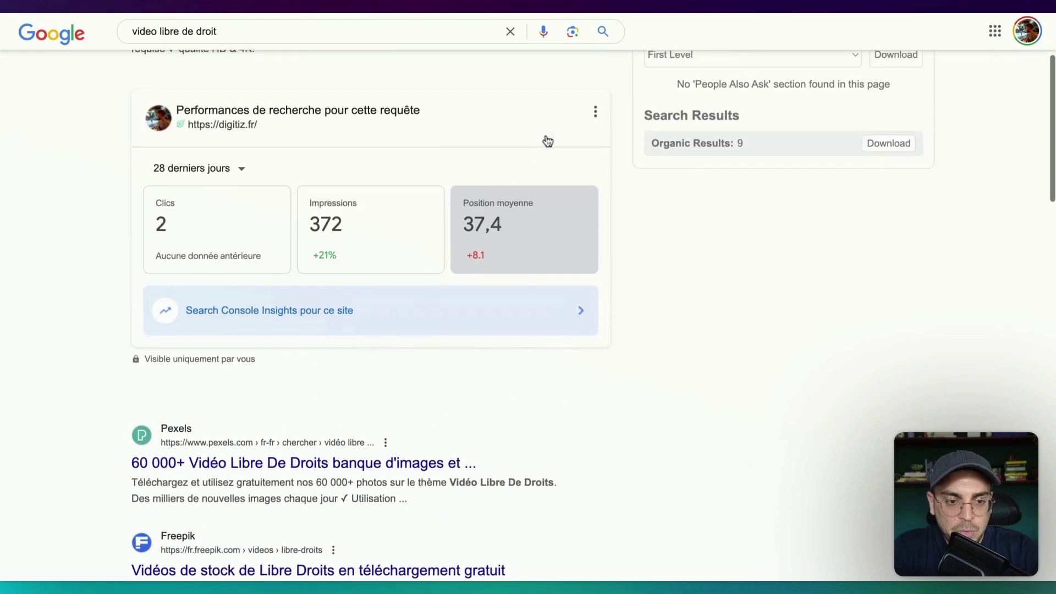
pyautogui.scroll(2, 547, 141)
pyautogui.scroll(-3, 215, 222)
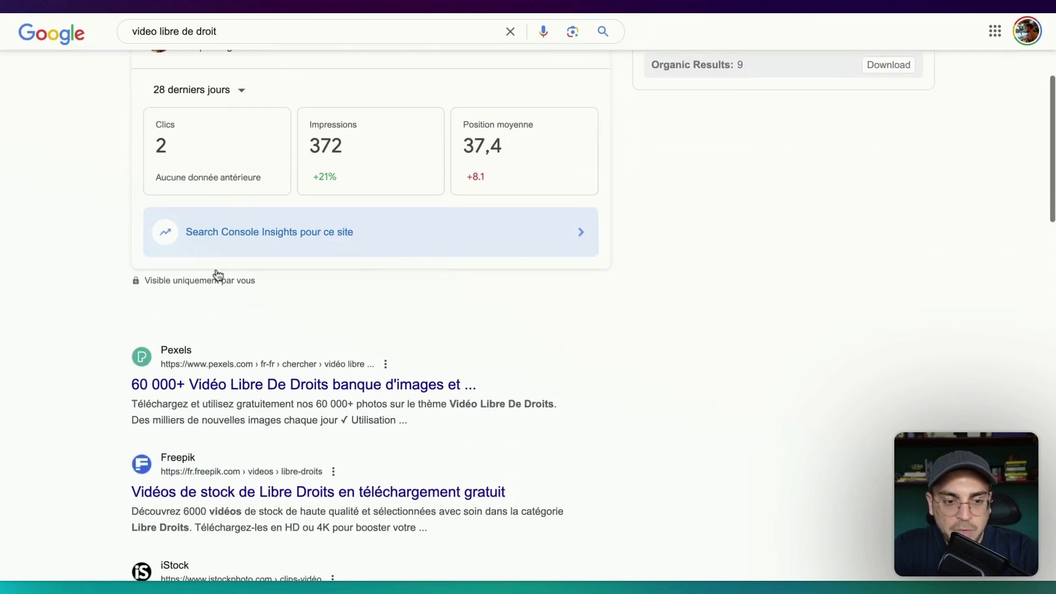
pyautogui.scroll(-3, 223, 333)
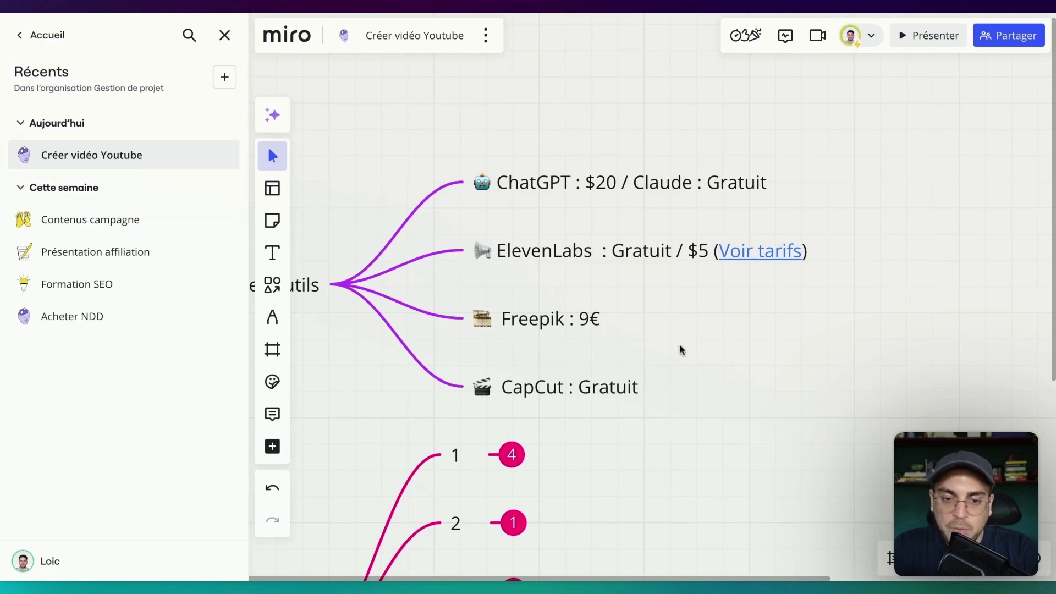
# Return to the Miro mind map and expand step 1 of the "Étapes" branch.
pyautogui.scroll(-5, 515, 474)
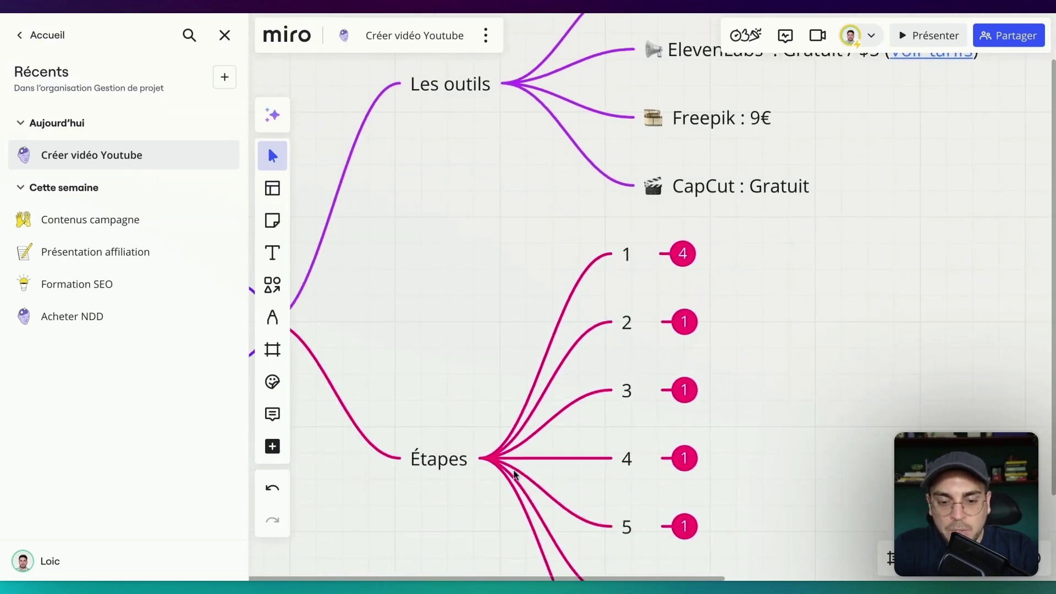
pyautogui.click(683, 254)
pyautogui.hscroll(3, 683, 255)
pyautogui.hscroll(3, 648, 312)
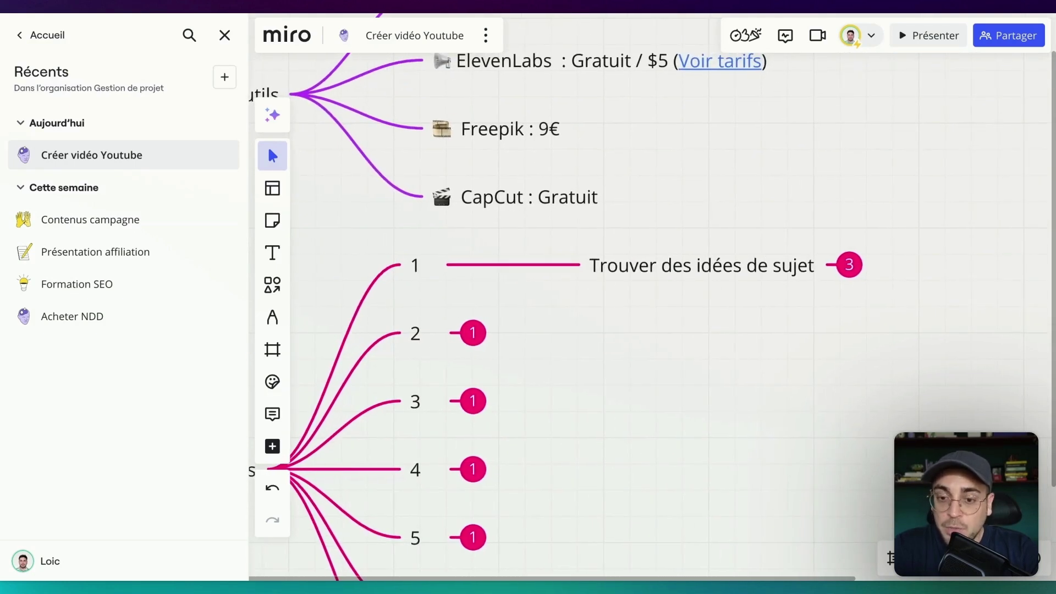
pyautogui.hscroll(2, 684, 275)
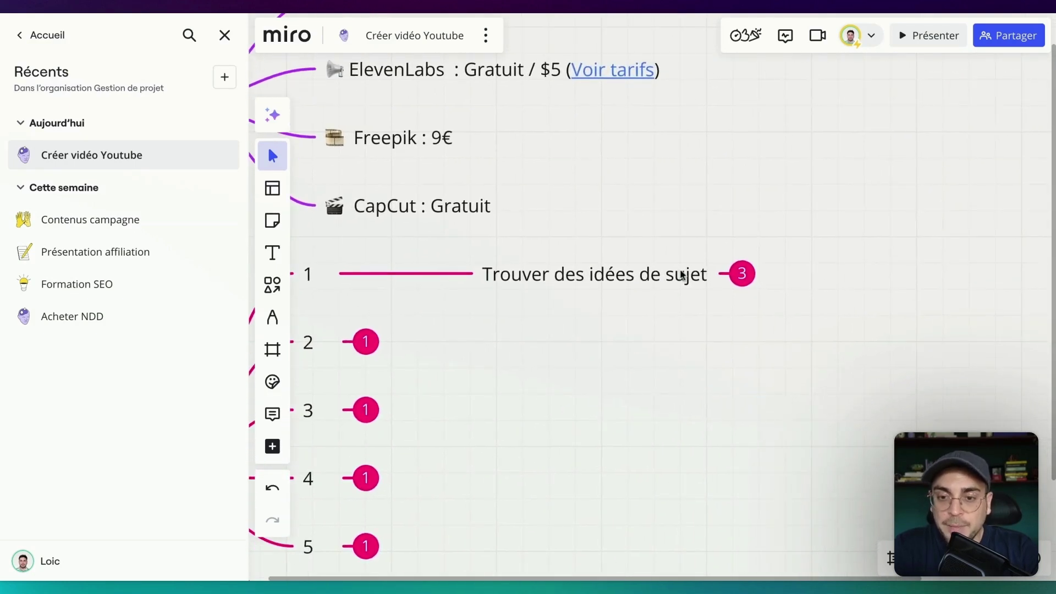
# Expand the "Trouver des idées de sujet" node to review its sources of ideas, and expand step 2 of "Étapes".
pyautogui.click(742, 273)
pyautogui.hscroll(5, 741, 276)
pyautogui.hscroll(2, 741, 276)
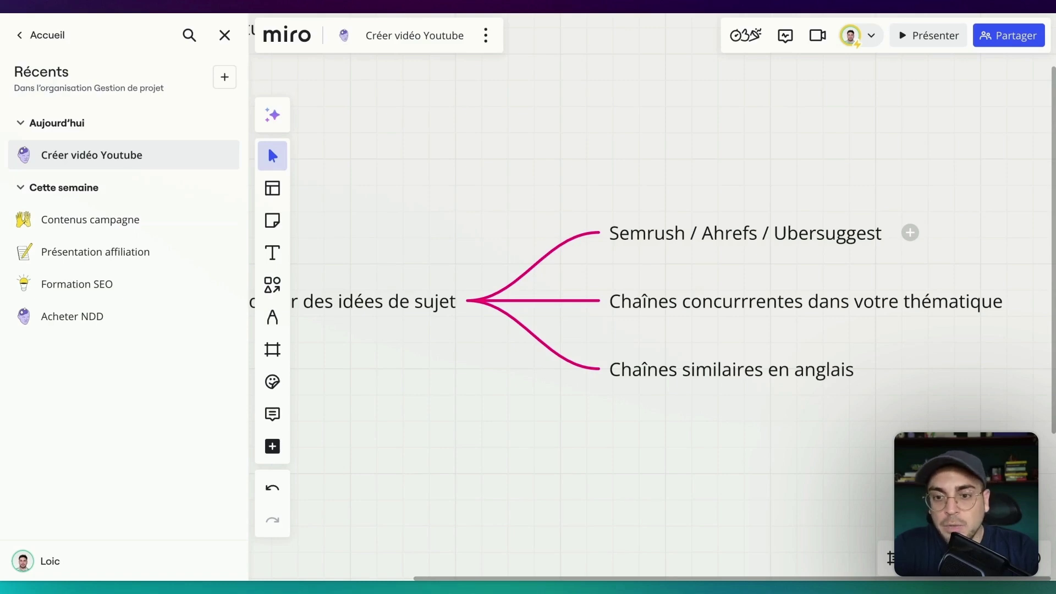
pyautogui.scroll(3, 649, 302)
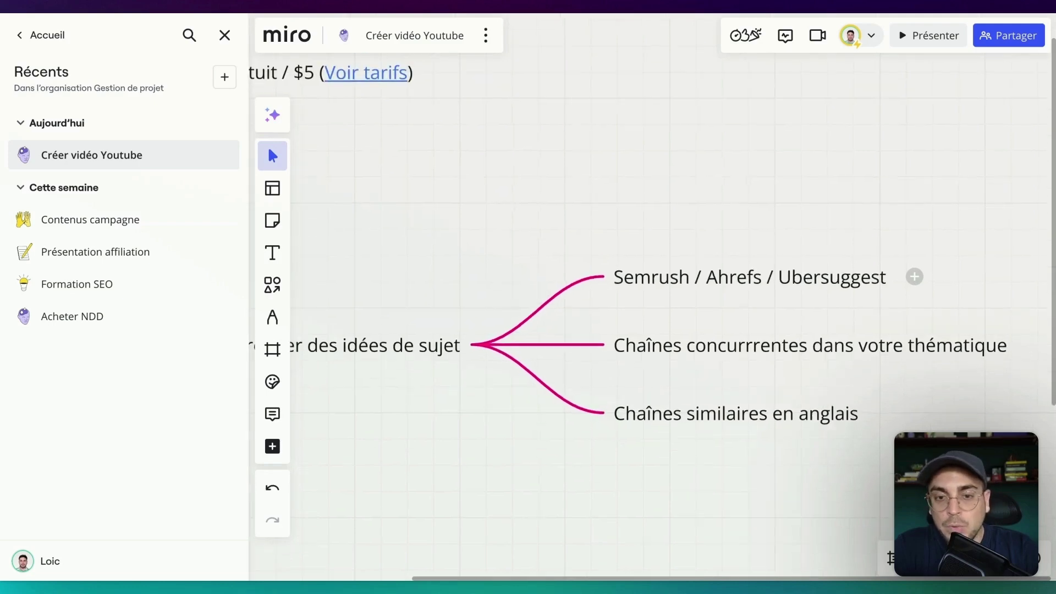
pyautogui.scroll(-2, 649, 302)
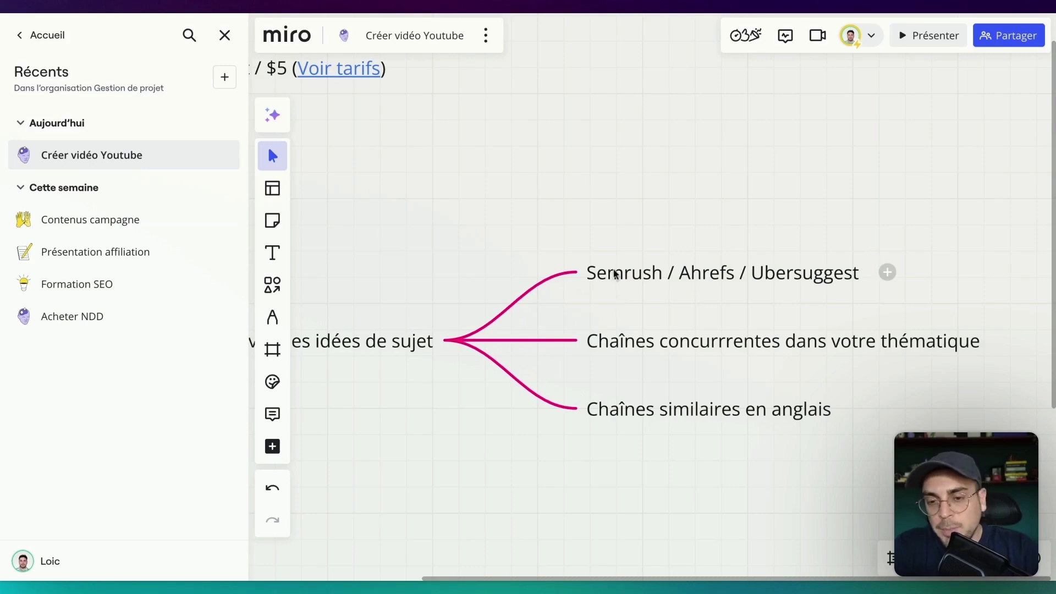
pyautogui.scroll(-1, 628, 274)
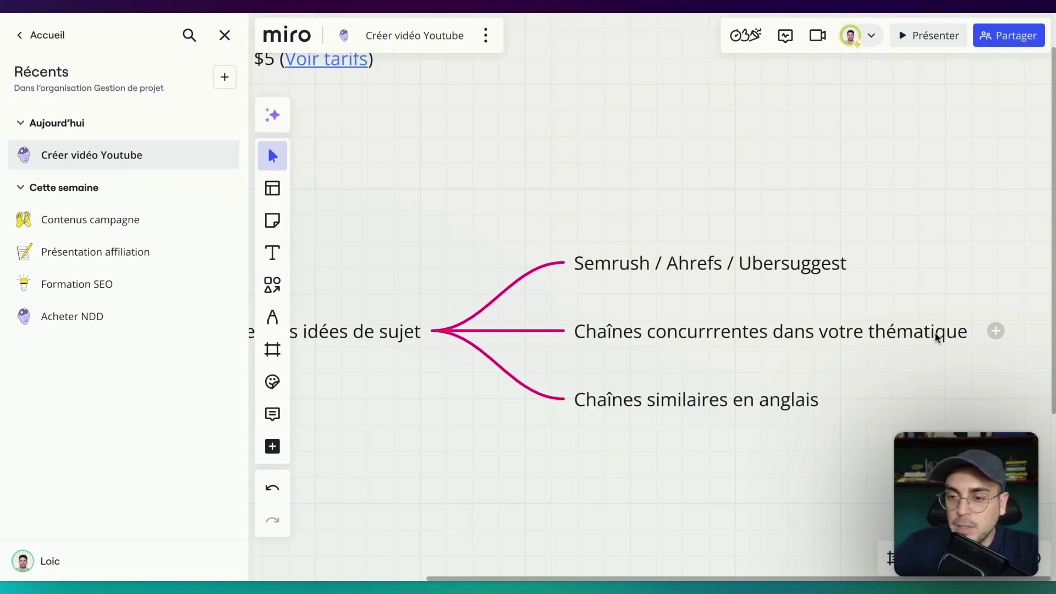
pyautogui.hscroll(2, 936, 333)
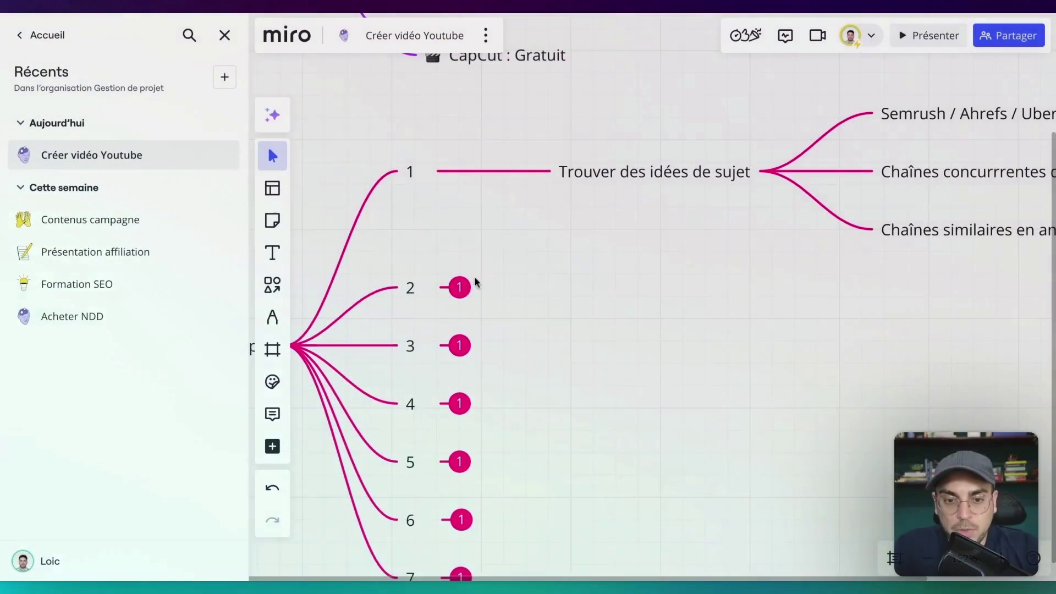
pyautogui.click(459, 287)
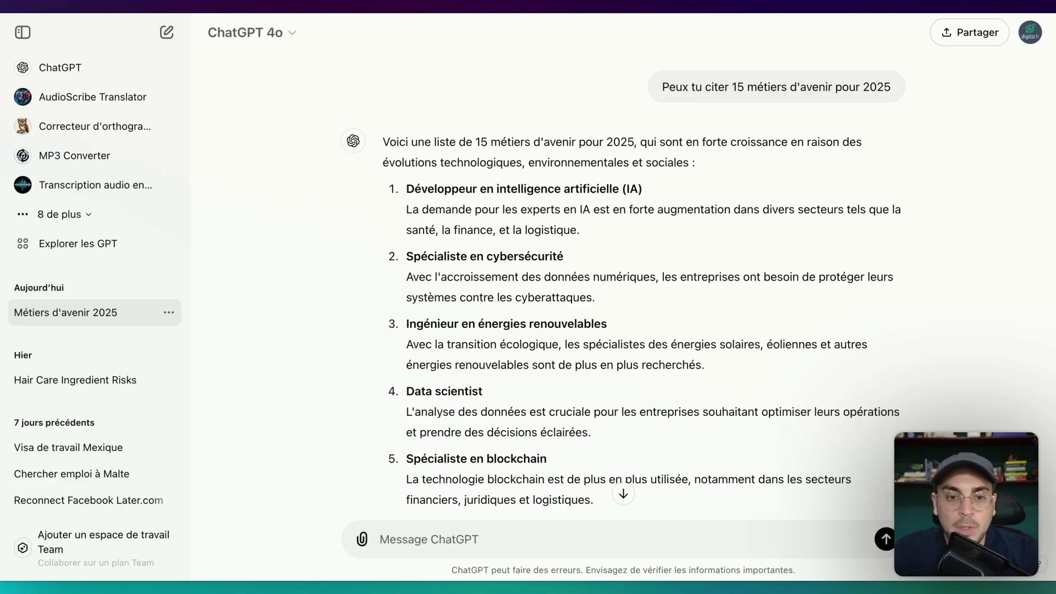
# In a new ChatGPT chat, request a detailed YouTube script on "Métiers d'avenir : Dans quoi se reconvertir en 2025 ?" using the pasted prompt and job list.
pyautogui.scroll(-2, 622, 275)
pyautogui.scroll(-4, 623, 283)
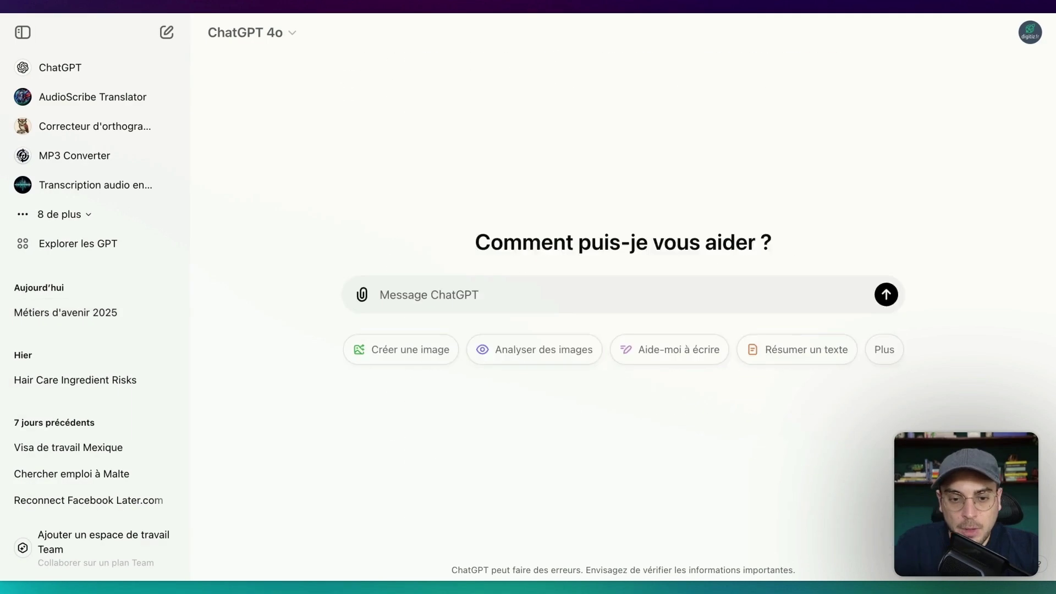
pyautogui.press('super+v')
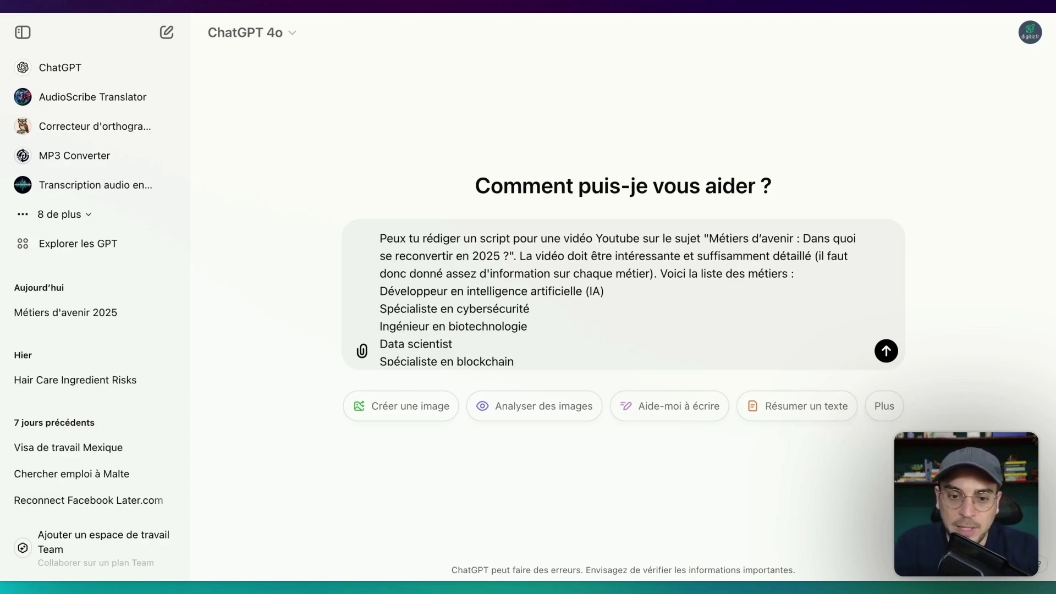
pyautogui.scroll(-2, 470, 297)
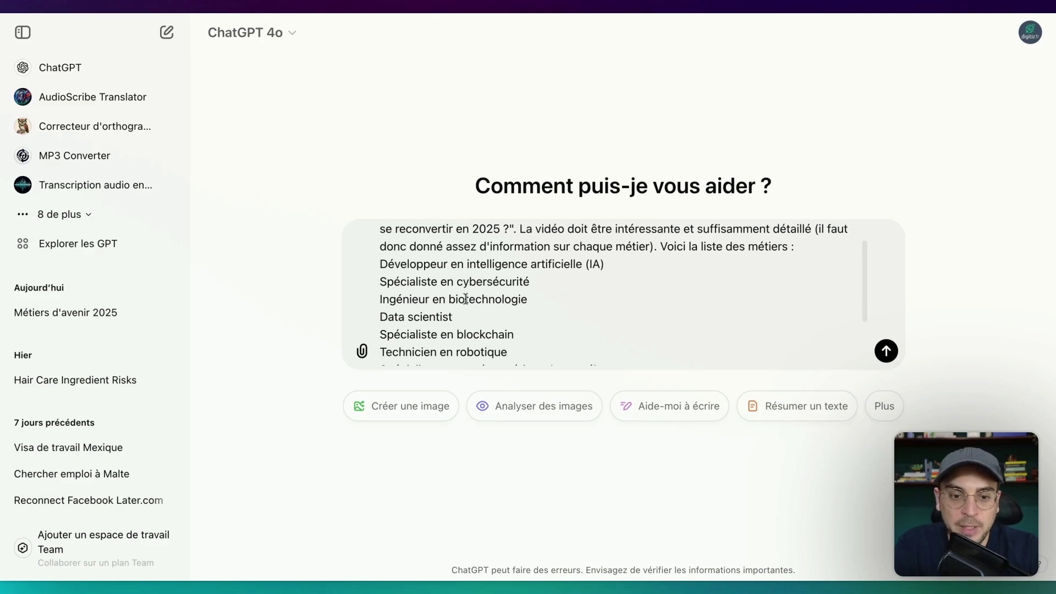
pyautogui.scroll(2, 794, 352)
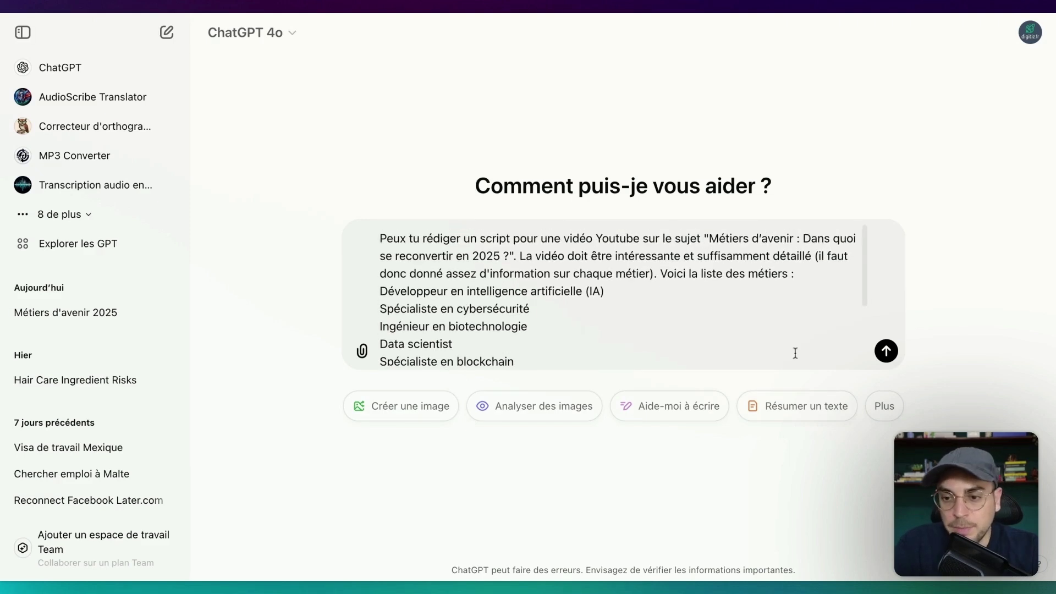
pyautogui.click(886, 351)
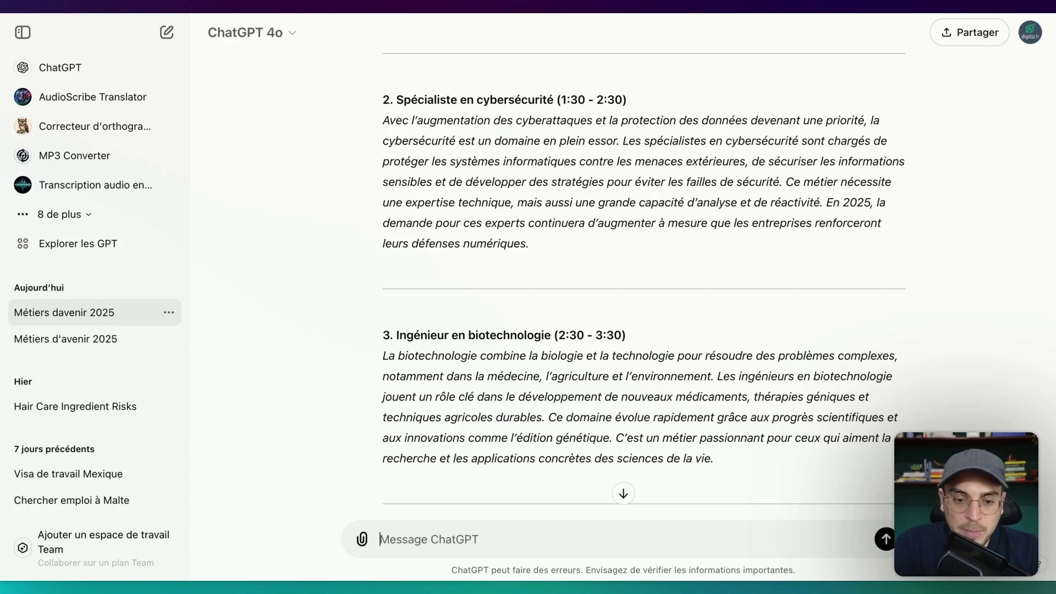
# Read through the generated script from the job sections down to the conclusion and outro.
pyautogui.scroll(-5, 807, 270)
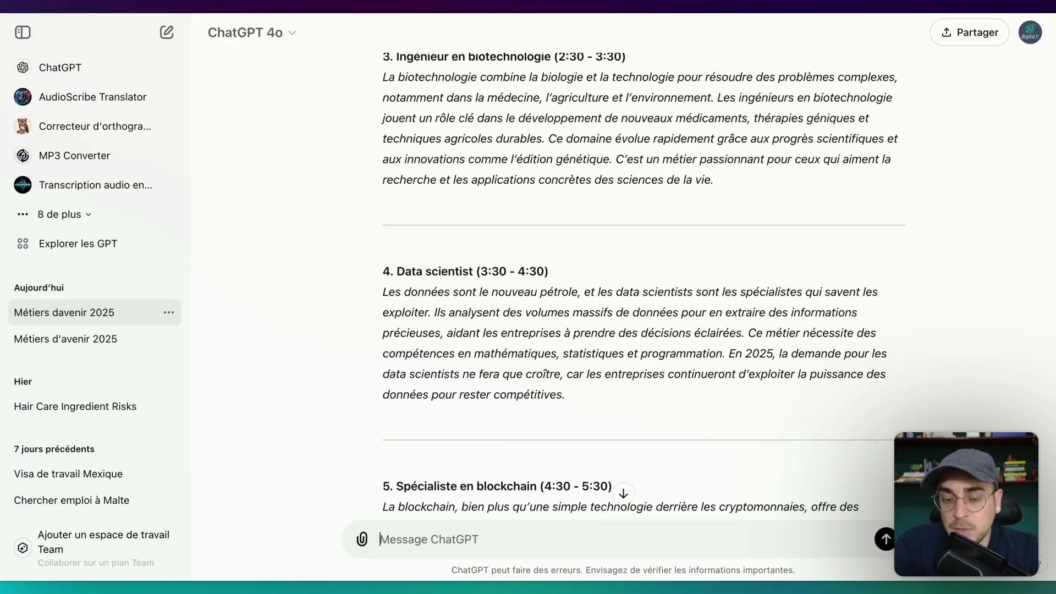
pyautogui.scroll(-7, 643, 286)
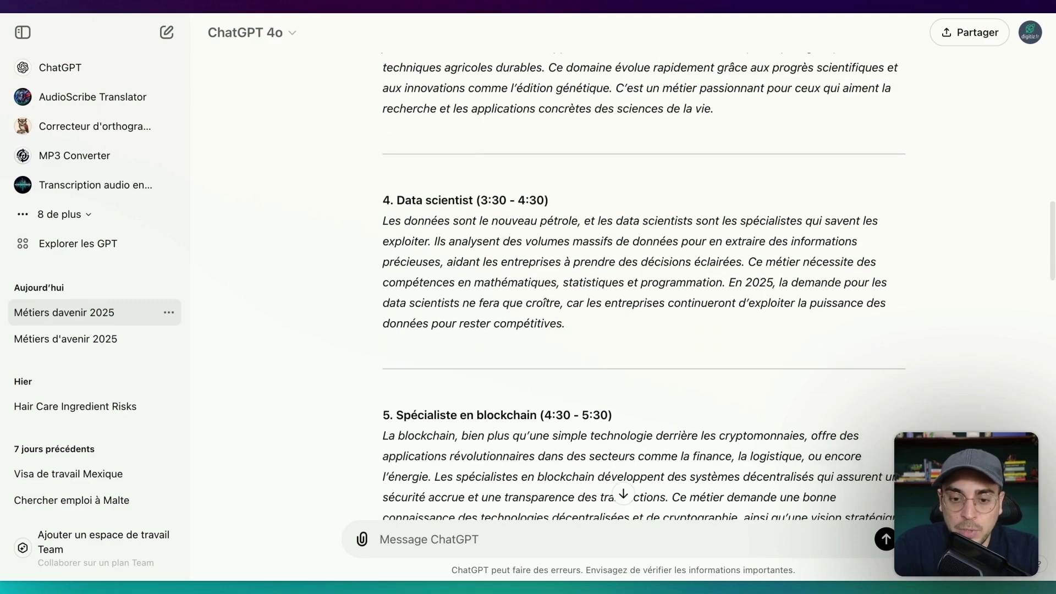
pyautogui.scroll(-6, 643, 286)
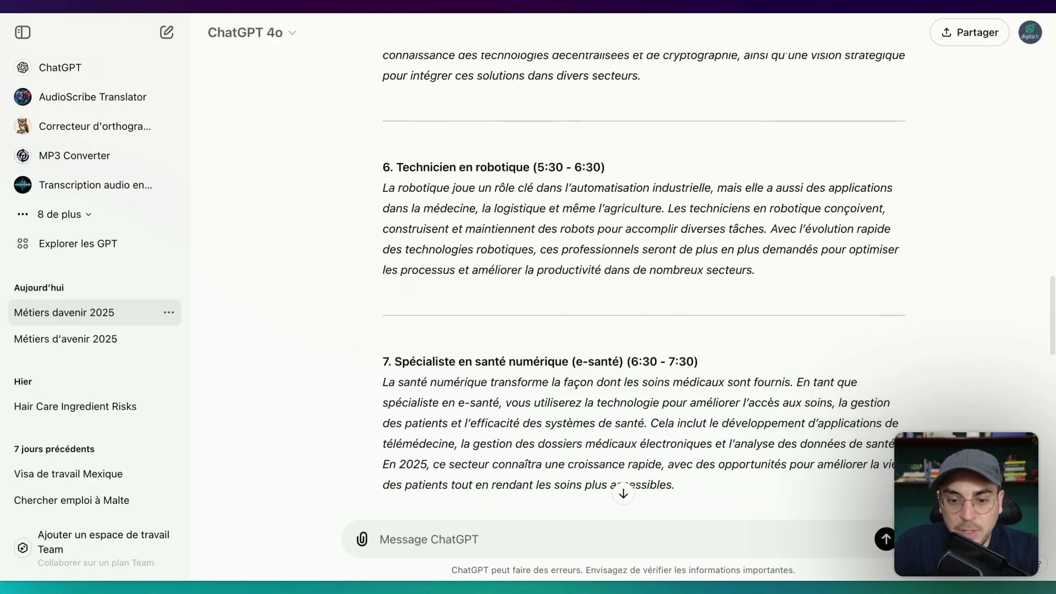
pyautogui.scroll(-10, 635, 433)
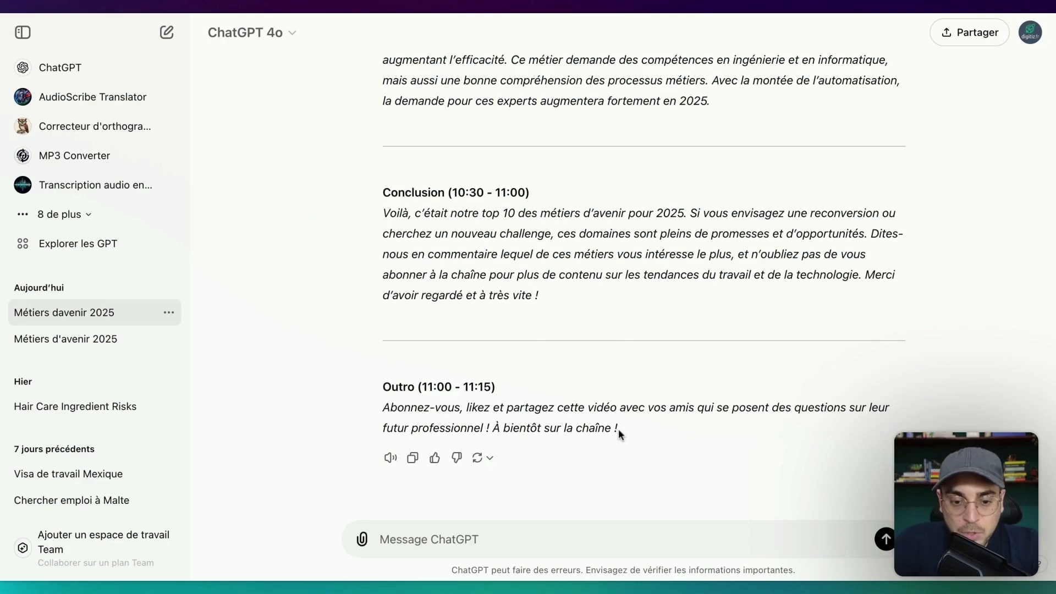
# Copy the generated ChatGPT script and paste it below the "Miniature" line in the Google Docs document.
pyautogui.click(412, 457)
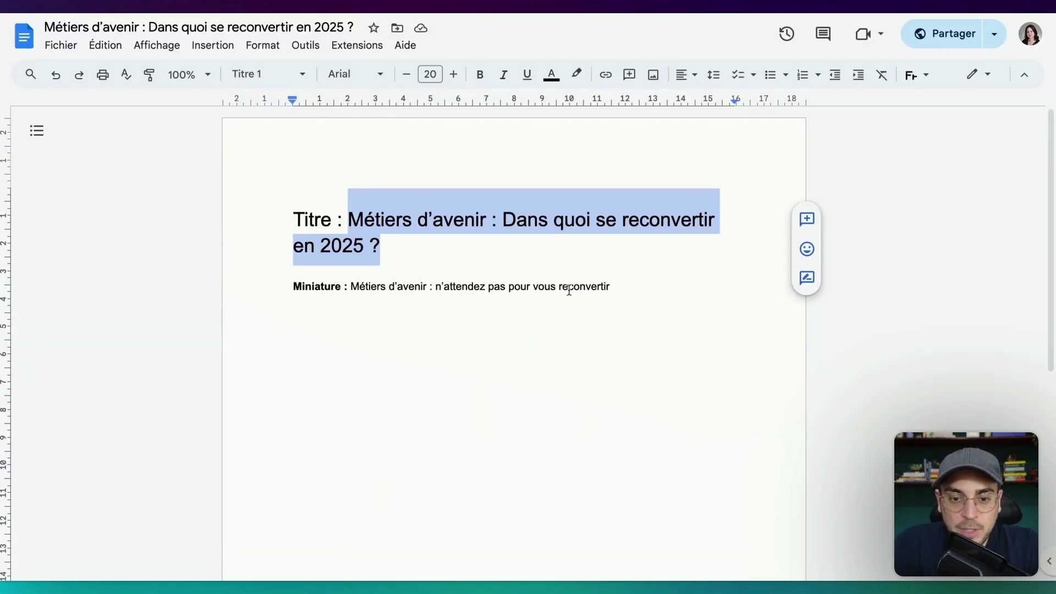
pyautogui.click(616, 285)
pyautogui.press('Return')
pyautogui.press('Return')
pyautogui.hotkey('ctrl', 'v')
pyautogui.scroll(20, 620, 280)
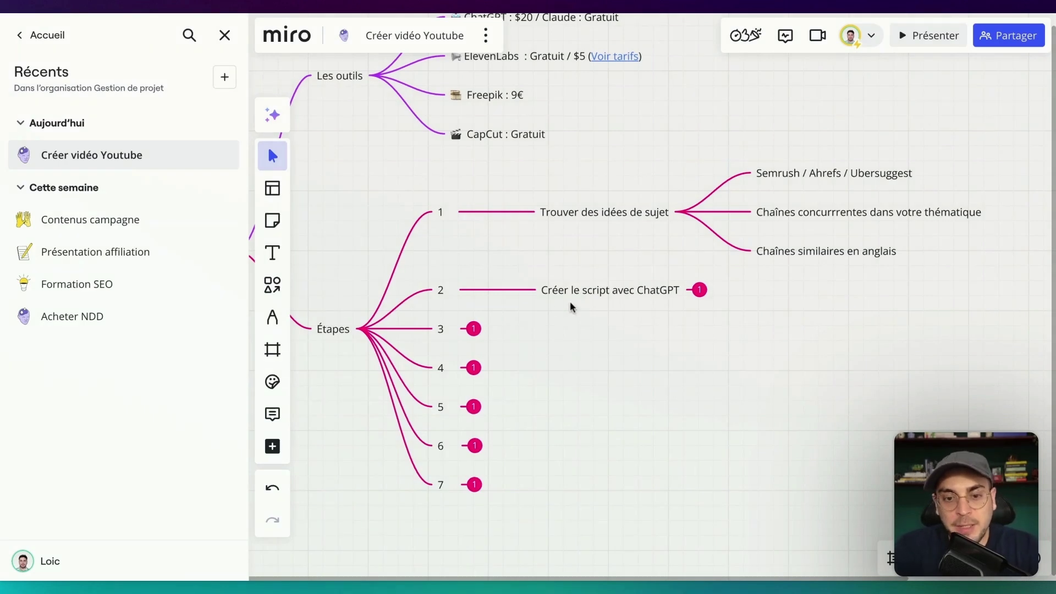
# Expand step 3 of the "Étapes" branch in Miro and review the script's introduction in Google Docs.
pyautogui.click(474, 330)
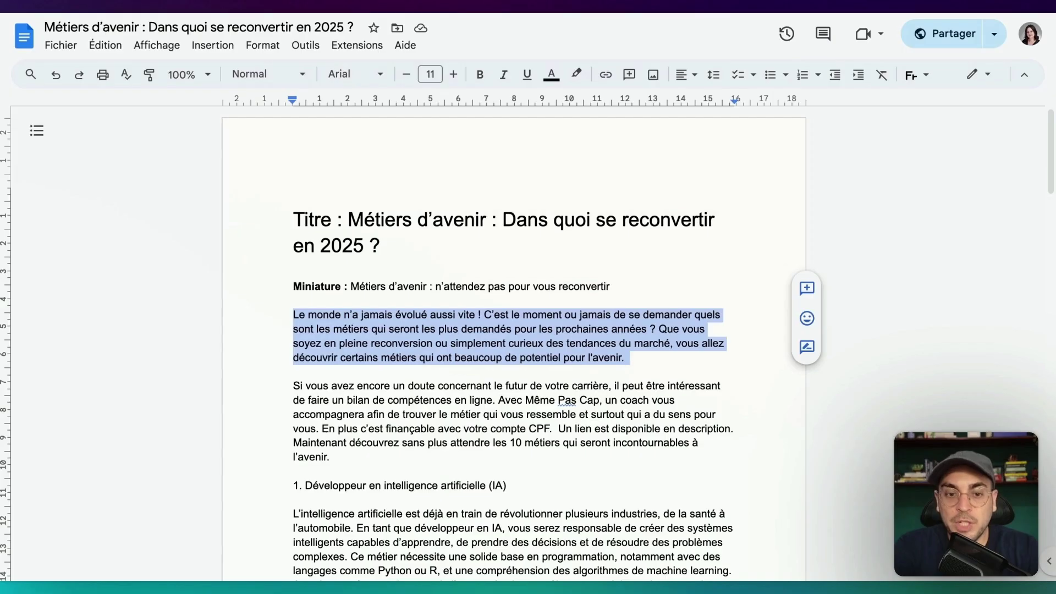
pyautogui.scroll(-1, 452, 356)
pyautogui.click(453, 356)
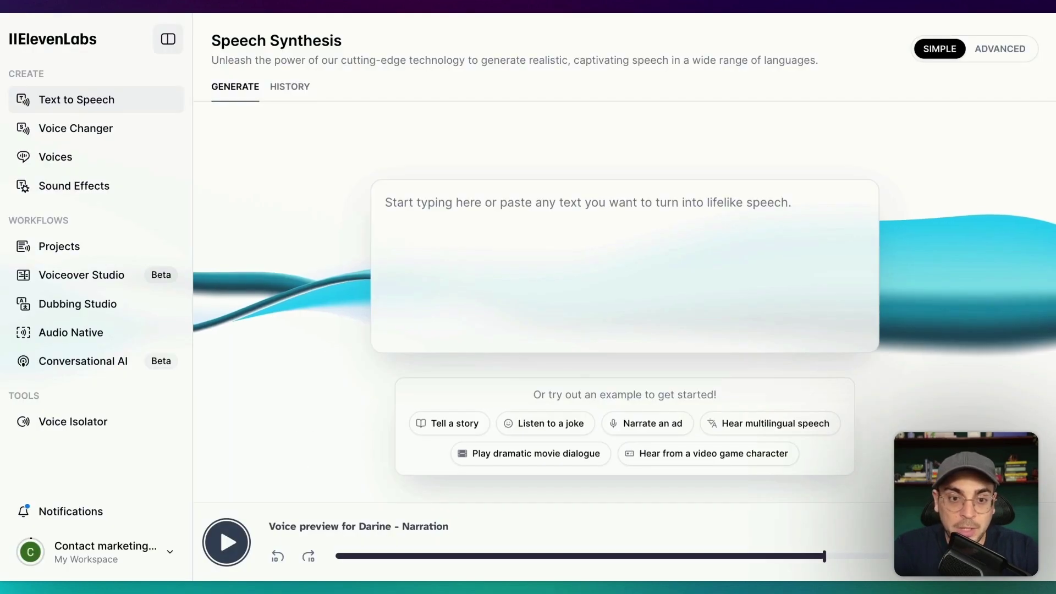
# Switch to ElevenLabs, look at Text to Speech, and open the community voice library.
pyautogui.click(153, 98)
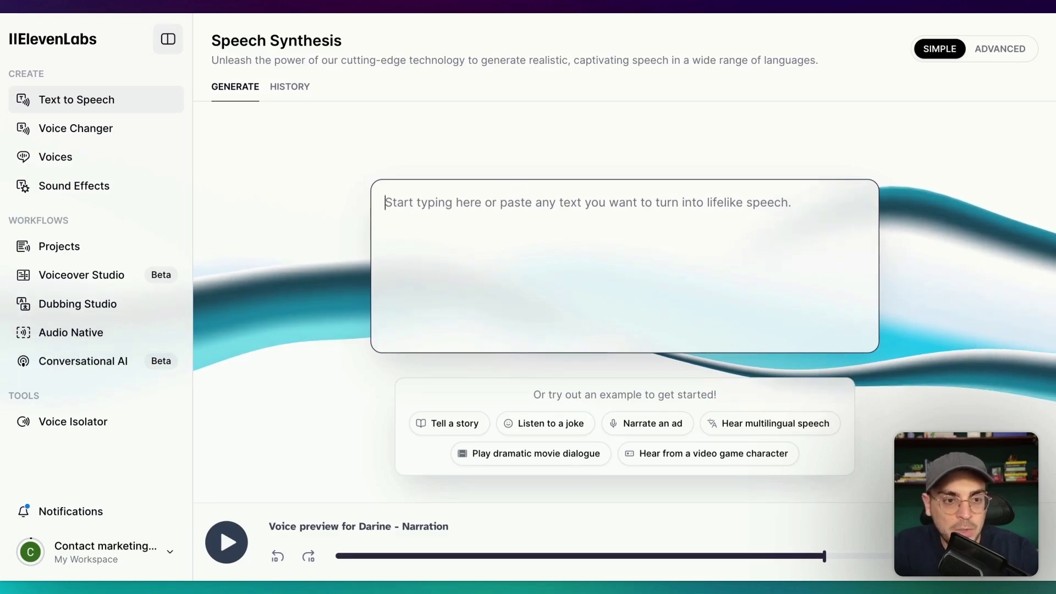
pyautogui.click(88, 160)
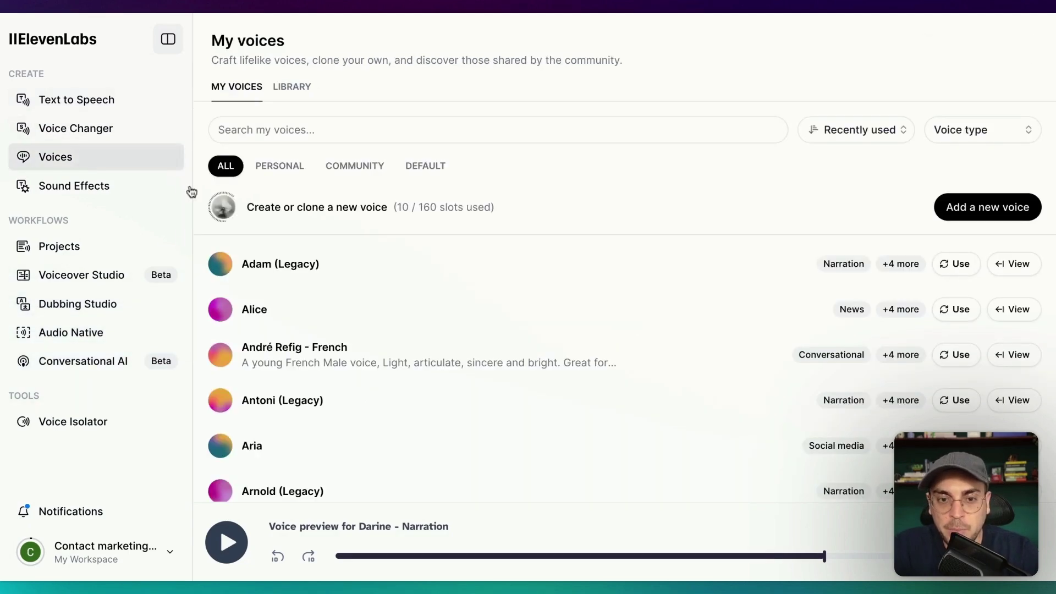
pyautogui.click(302, 89)
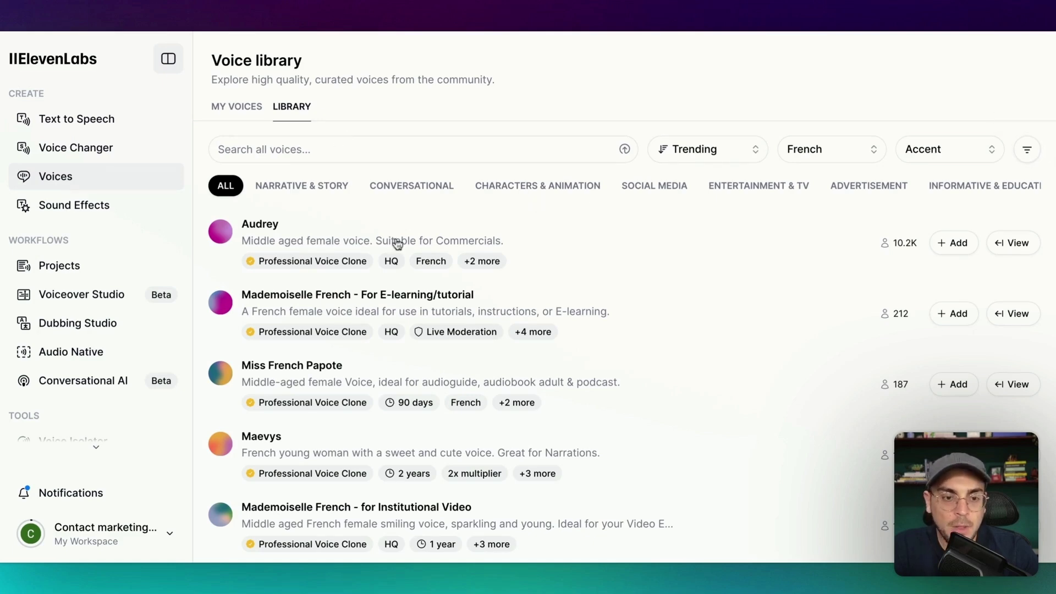
# Browse the French voices in the library and play the preview of "Darine - Narration".
pyautogui.scroll(-1, 407, 253)
pyautogui.scroll(-3, 407, 253)
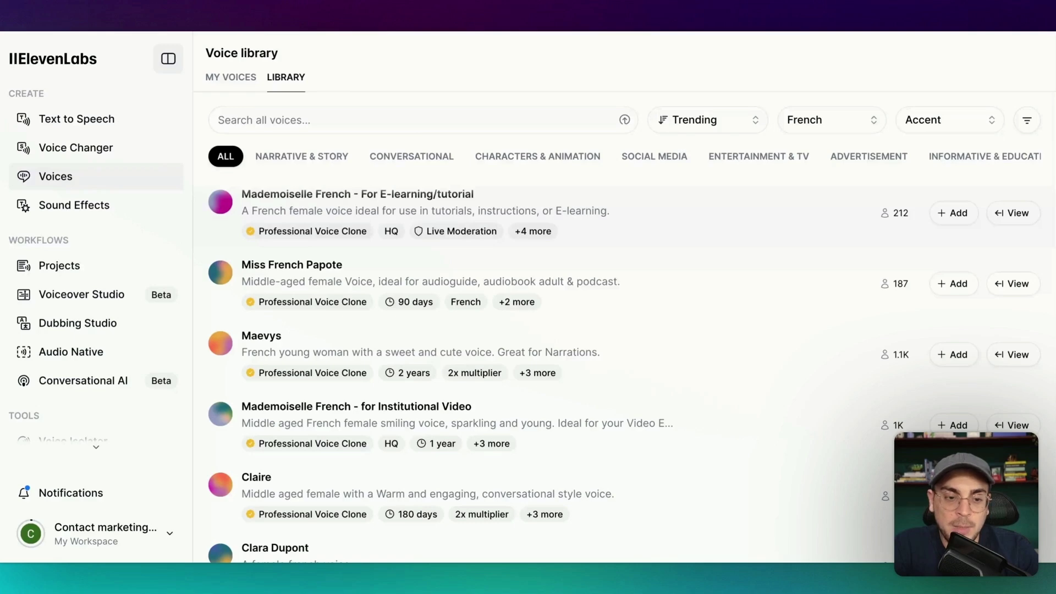
pyautogui.scroll(-6, 550, 357)
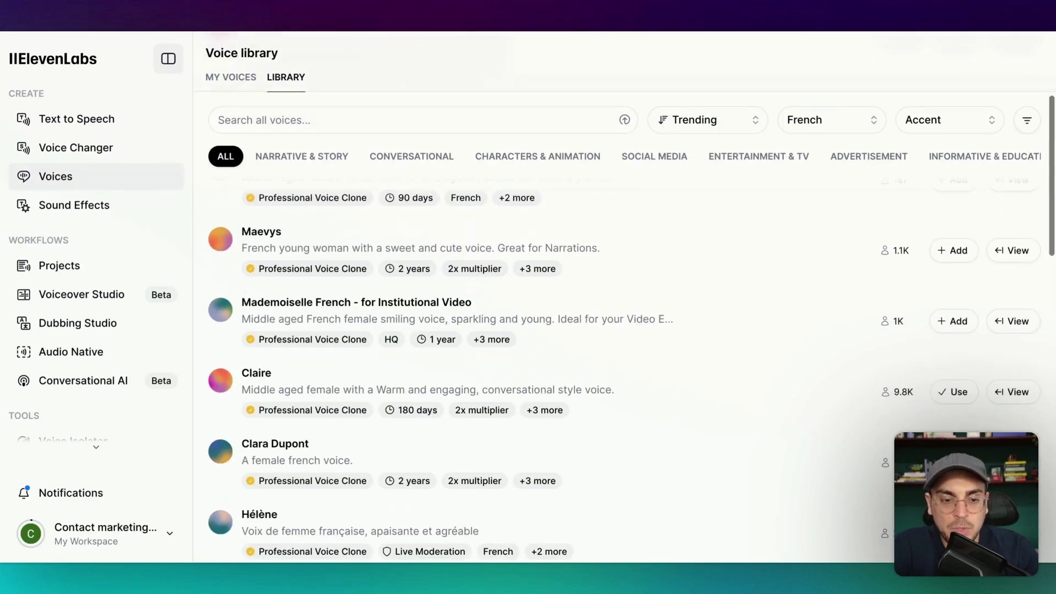
pyautogui.scroll(-6, 550, 269)
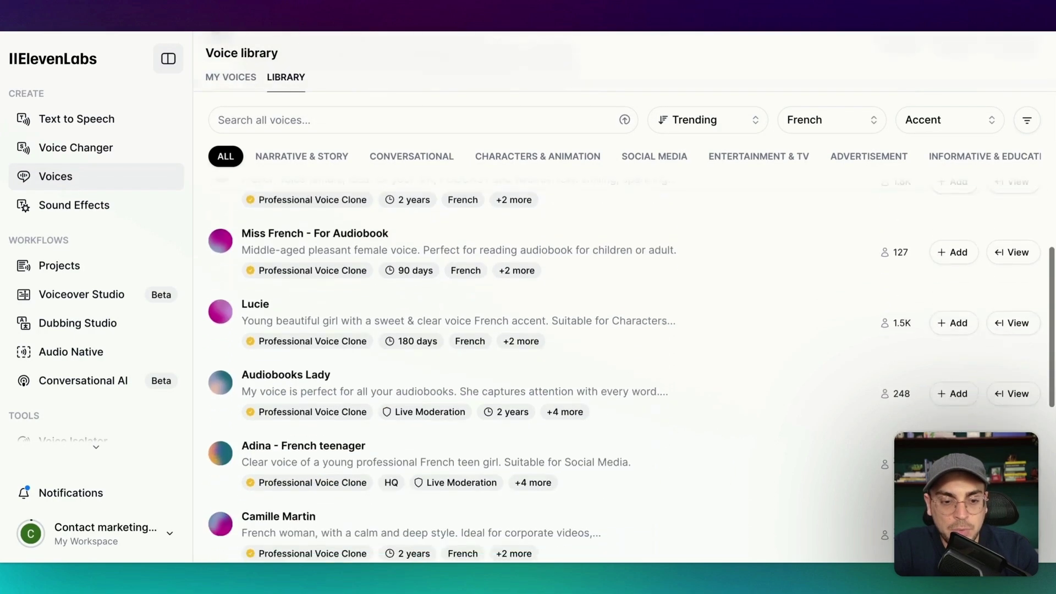
pyautogui.scroll(-4, 252, 372)
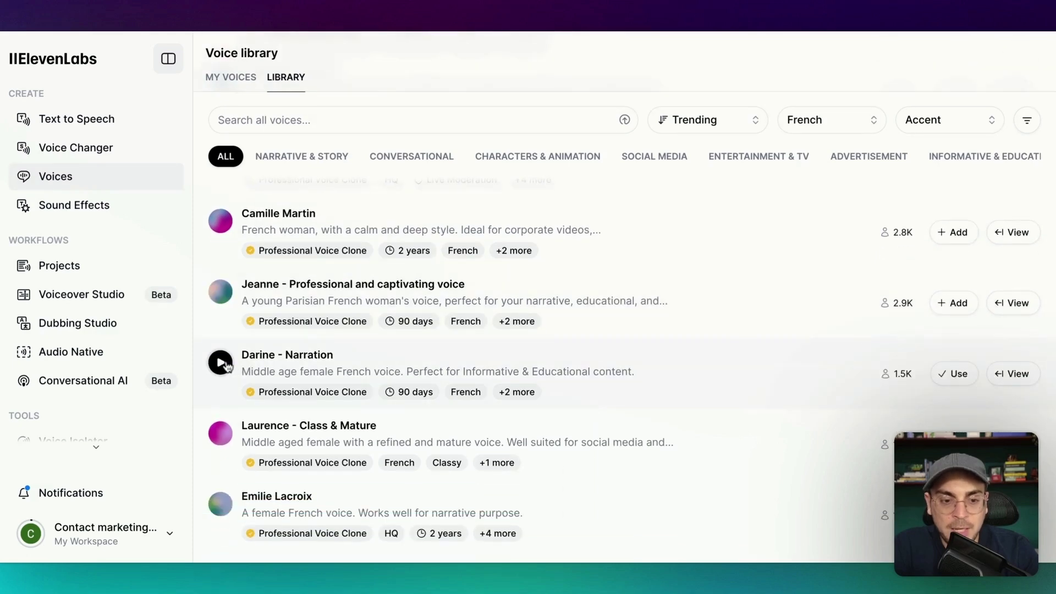
pyautogui.click(221, 362)
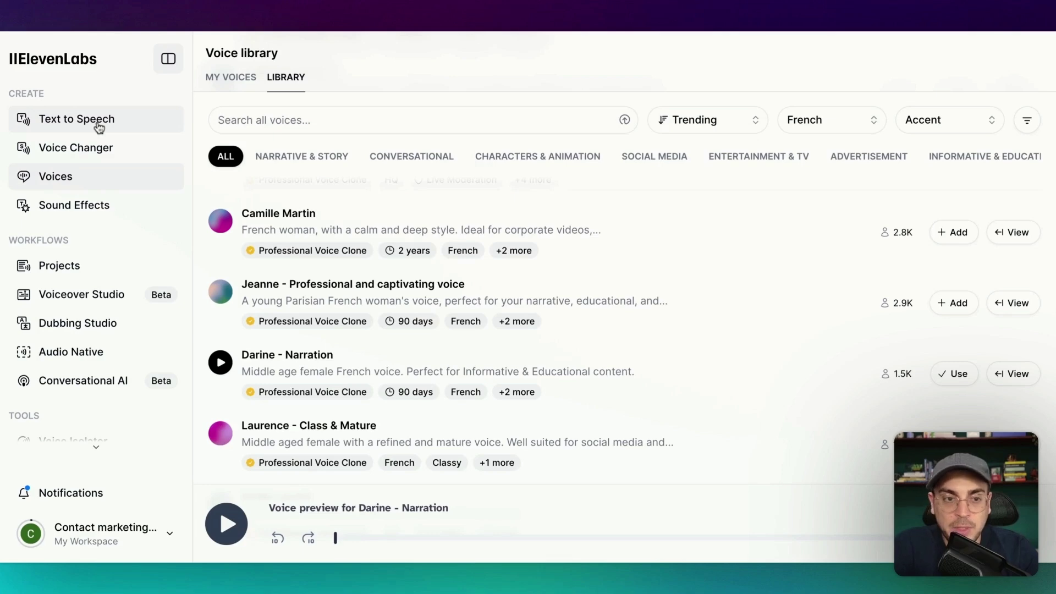
# Generate speech from the script's pasted introduction paragraph in Text to Speech with the "Darine - Narration" voice.
pyautogui.click(76, 119)
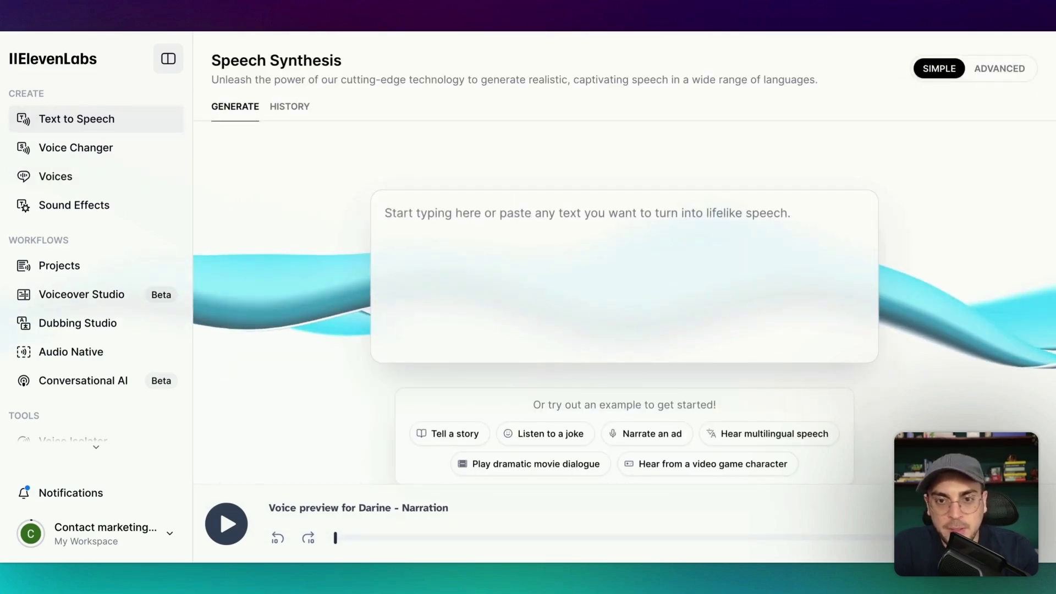
pyautogui.click(464, 228)
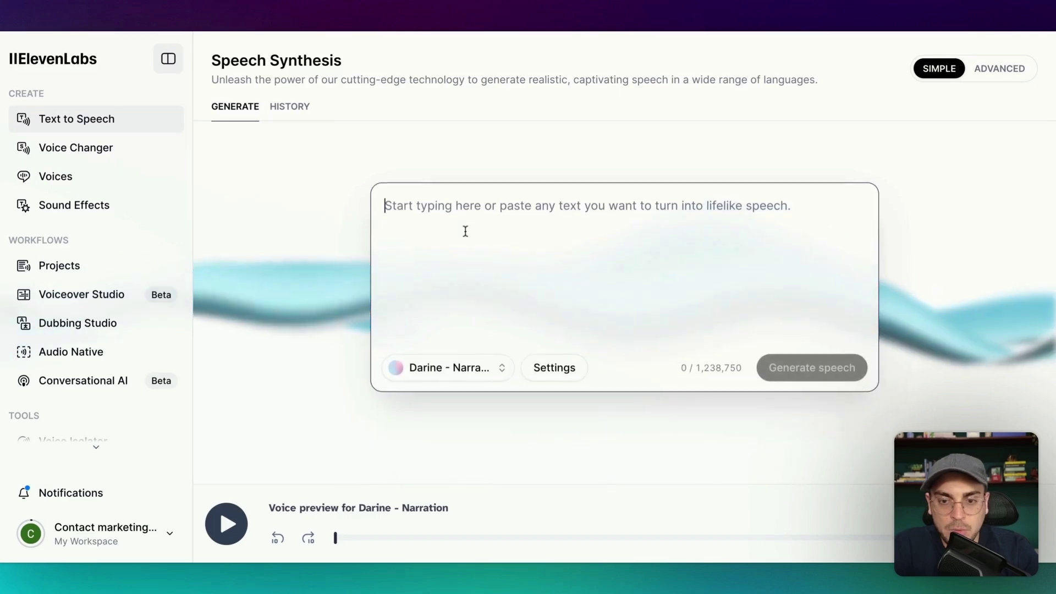
pyautogui.hotkey('ctrl', 'v')
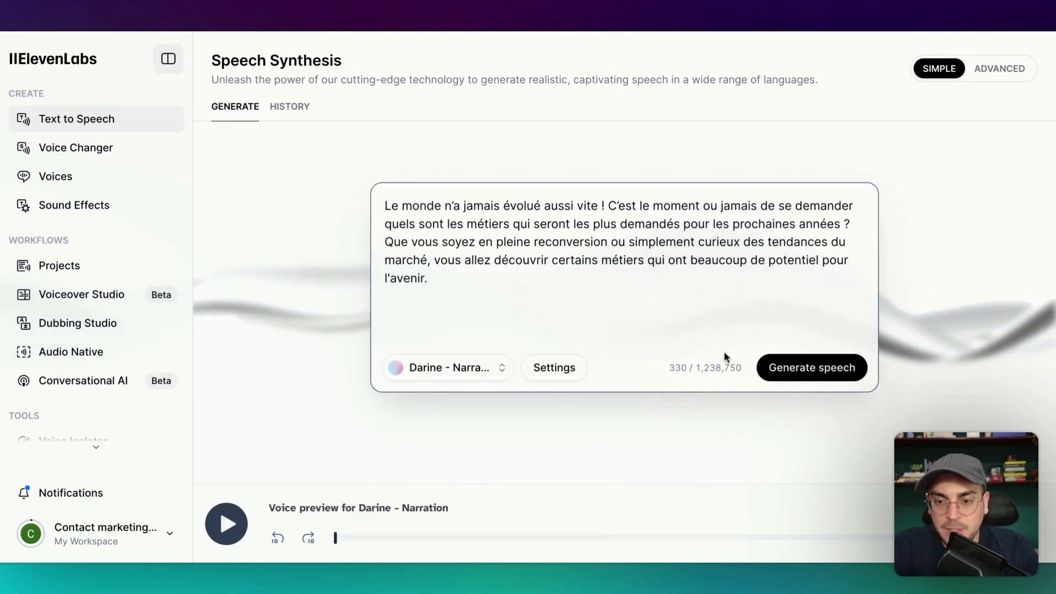
pyautogui.click(781, 368)
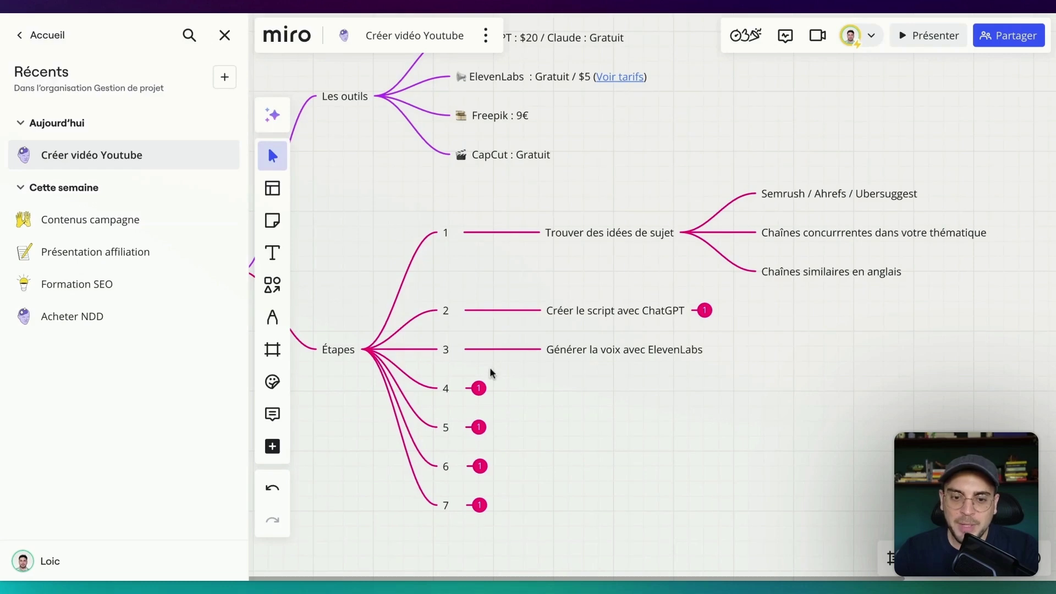
# Expand step 4 of "Étapes" in Miro and review the script's "Développeur en intelligence artificielle" section in Google Docs.
pyautogui.click(479, 389)
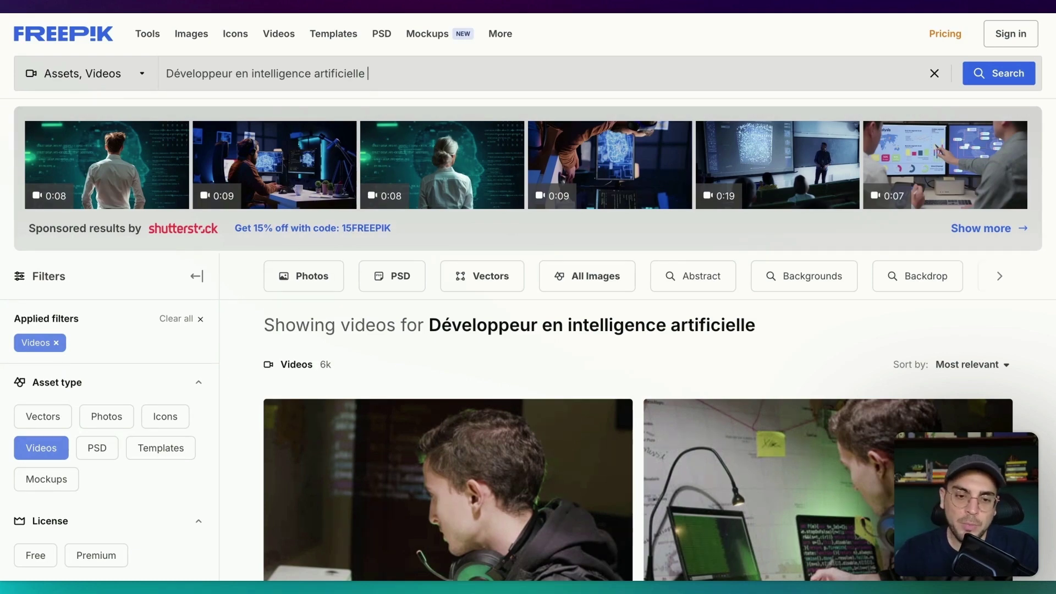
pyautogui.hotkey('ctrl', 'Tab')
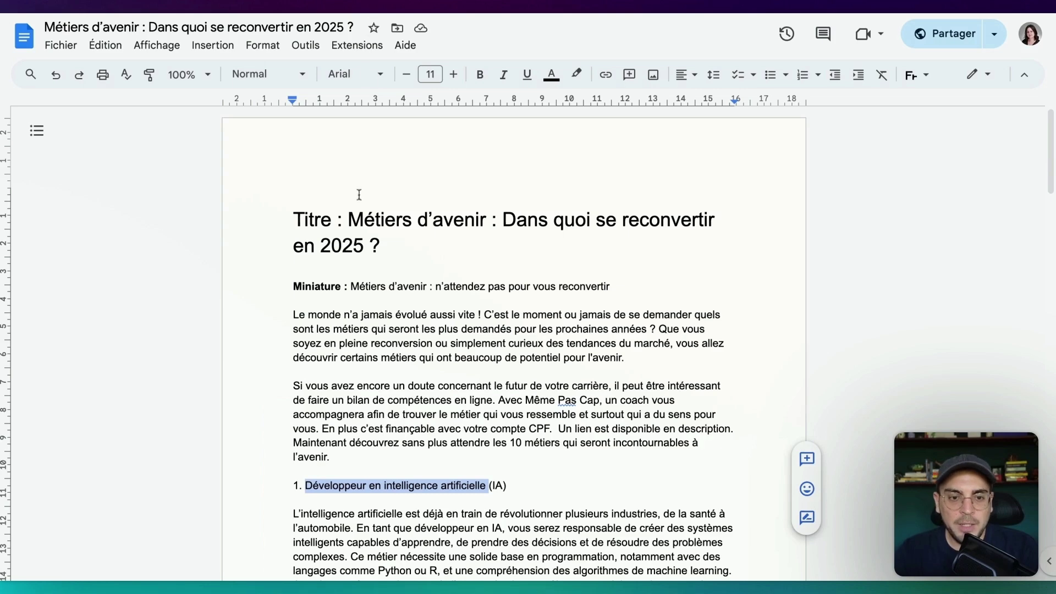
pyautogui.scroll(-1, 373, 238)
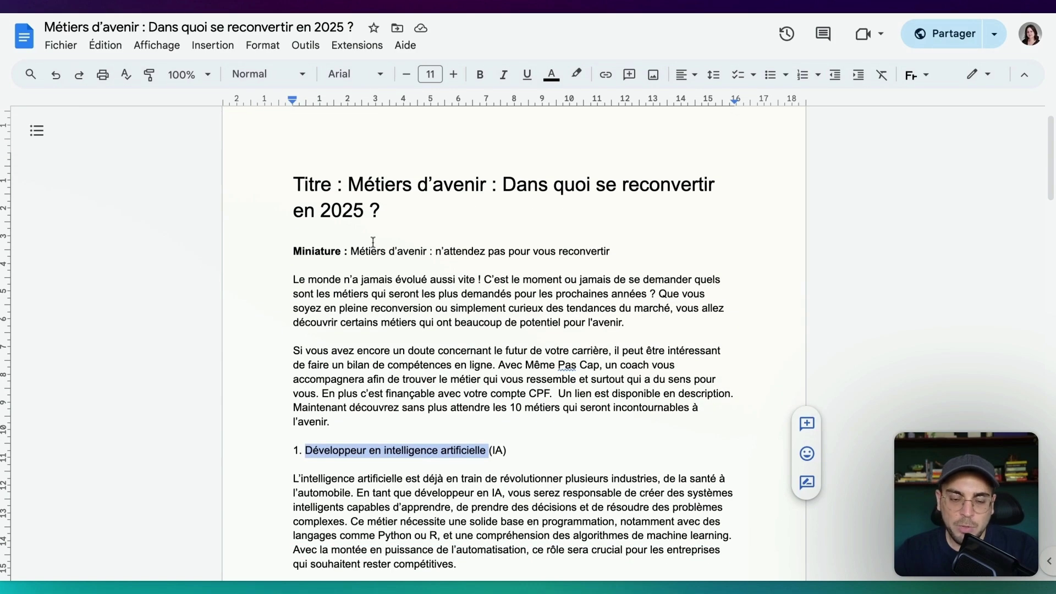
pyautogui.scroll(-2, 373, 240)
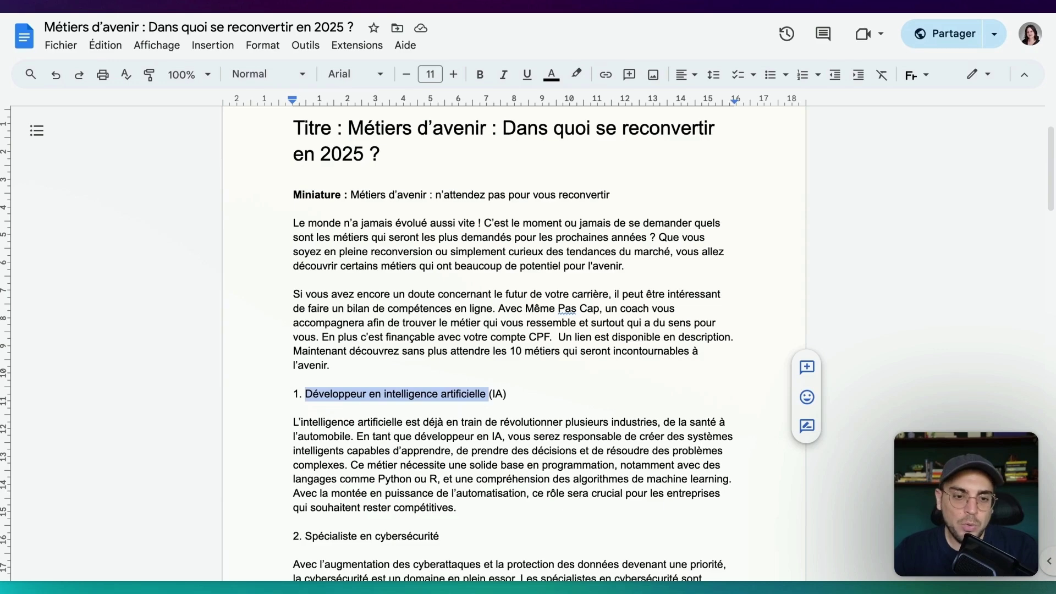
pyautogui.scroll(-2, 367, 405)
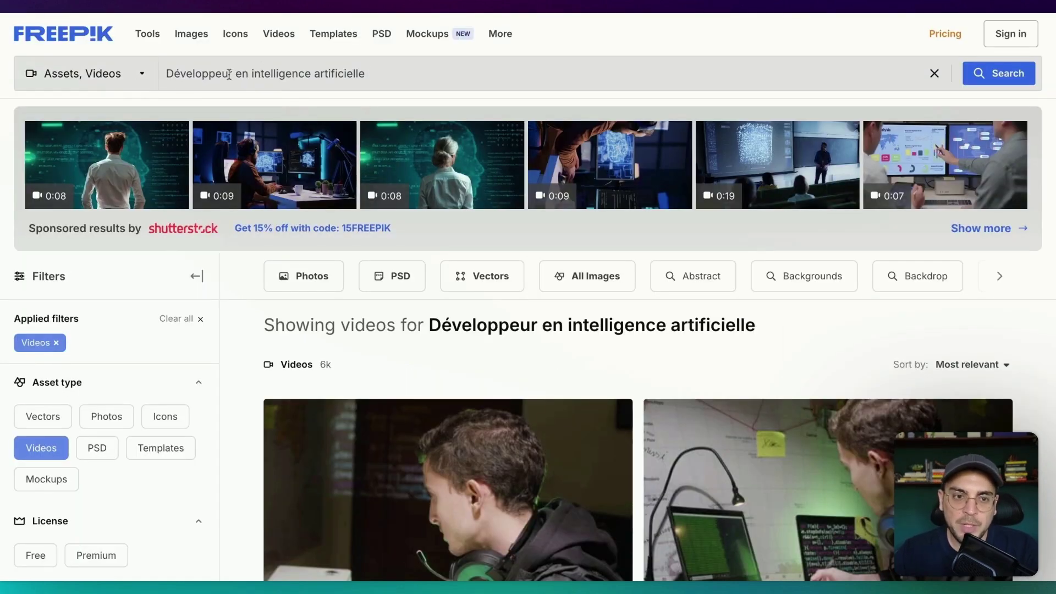
# Browse the Freepik video results for "Développeur en intelligence artificielle" to find suitable clips.
pyautogui.scroll(-4, 644, 272)
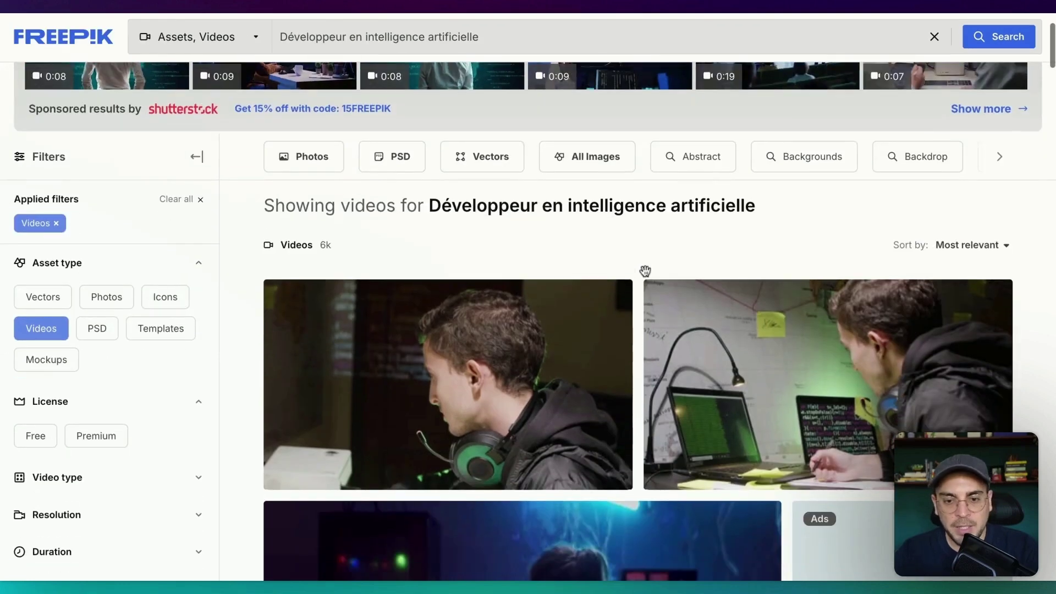
pyautogui.scroll(-2, 645, 272)
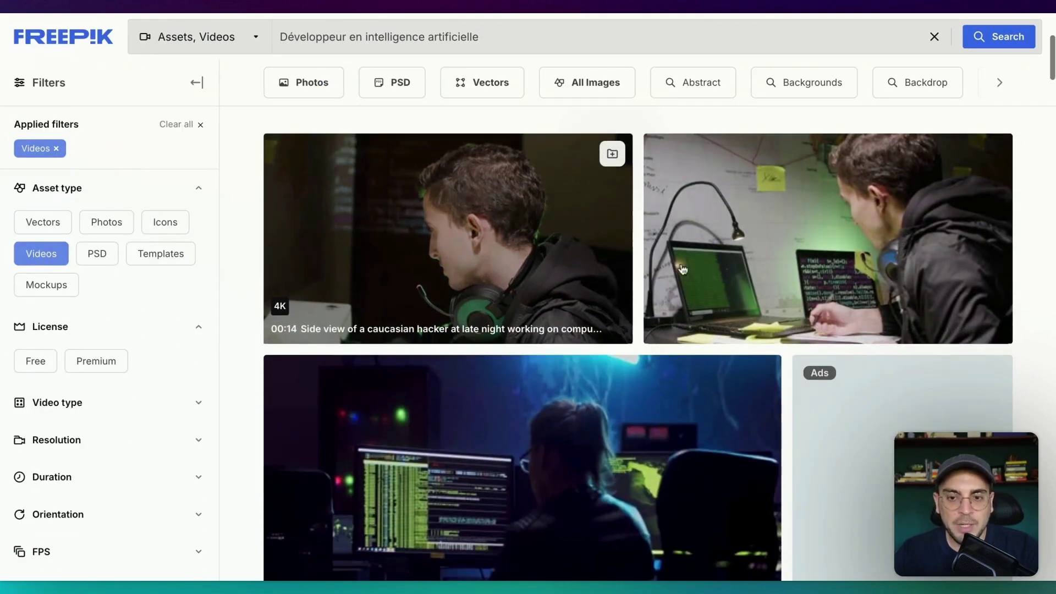
pyautogui.scroll(-5, 492, 254)
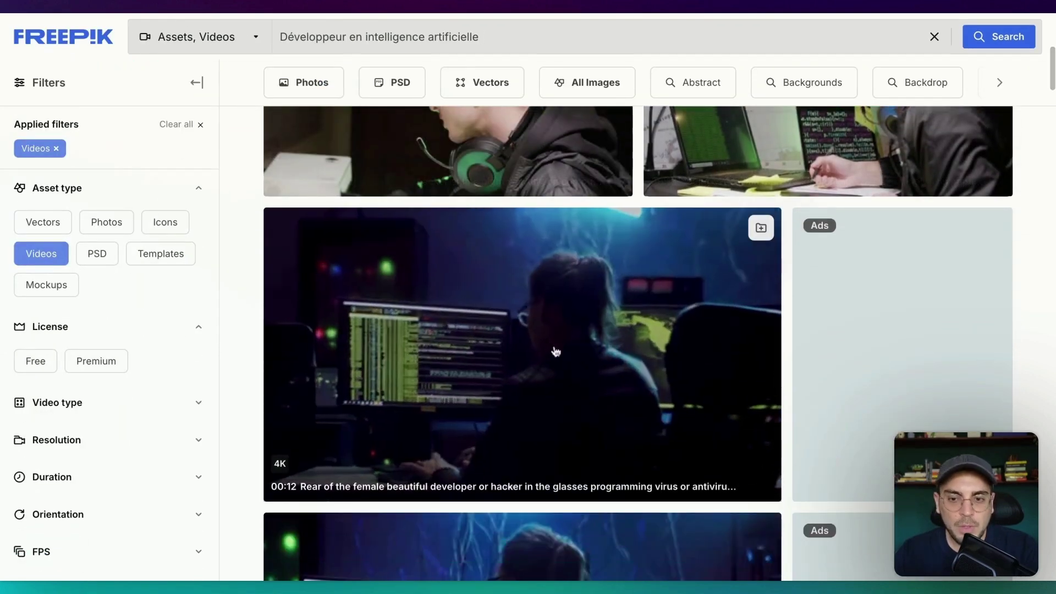
pyautogui.scroll(-6, 562, 369)
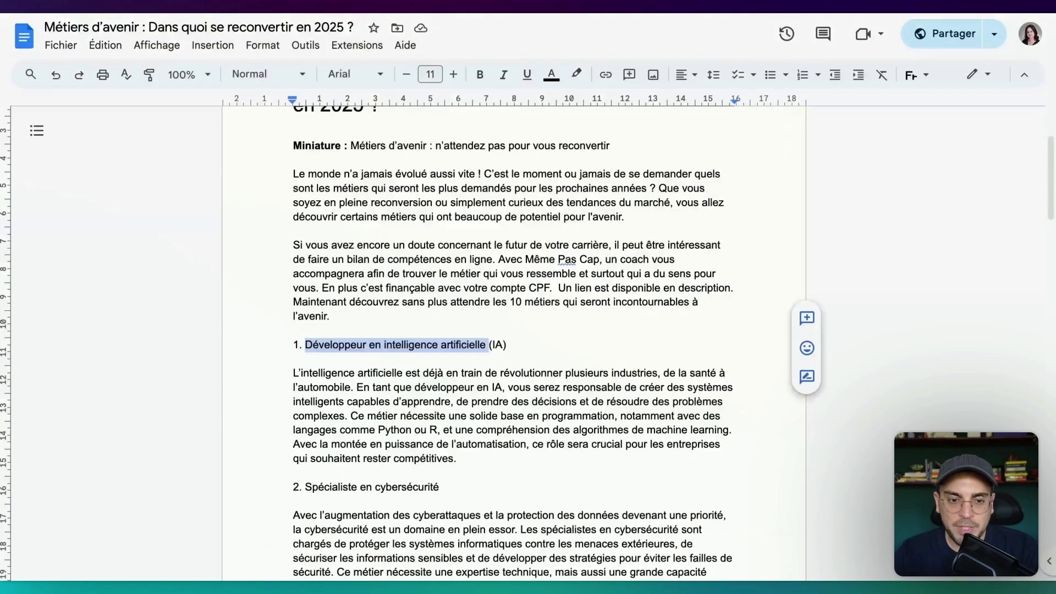
# Look further through the job sections of the script in Google Docs and expand step 6 of "Étapes" in Miro.
pyautogui.scroll(-3, 367, 385)
pyautogui.click(349, 363)
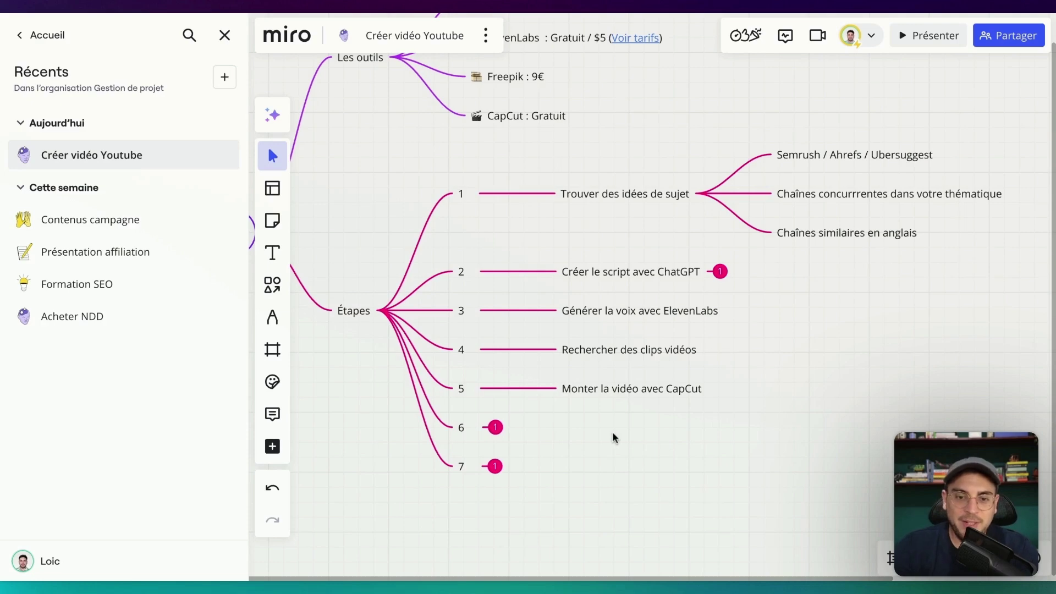
pyautogui.click(495, 428)
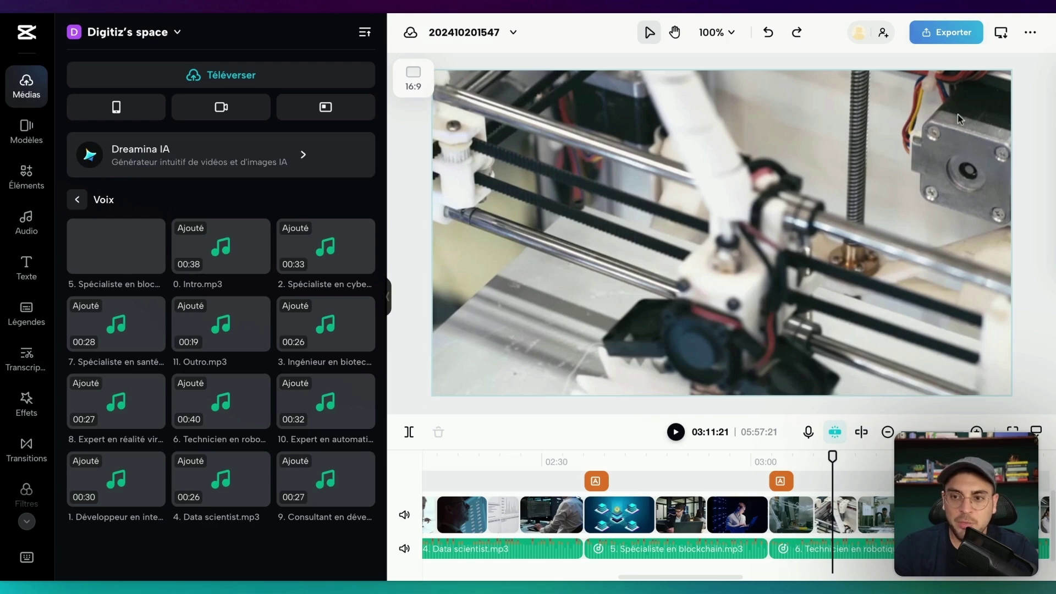
# In CapCut, open the download export settings of the edited video and review its name, resolution, quality and frame rate options.
pyautogui.click(954, 39)
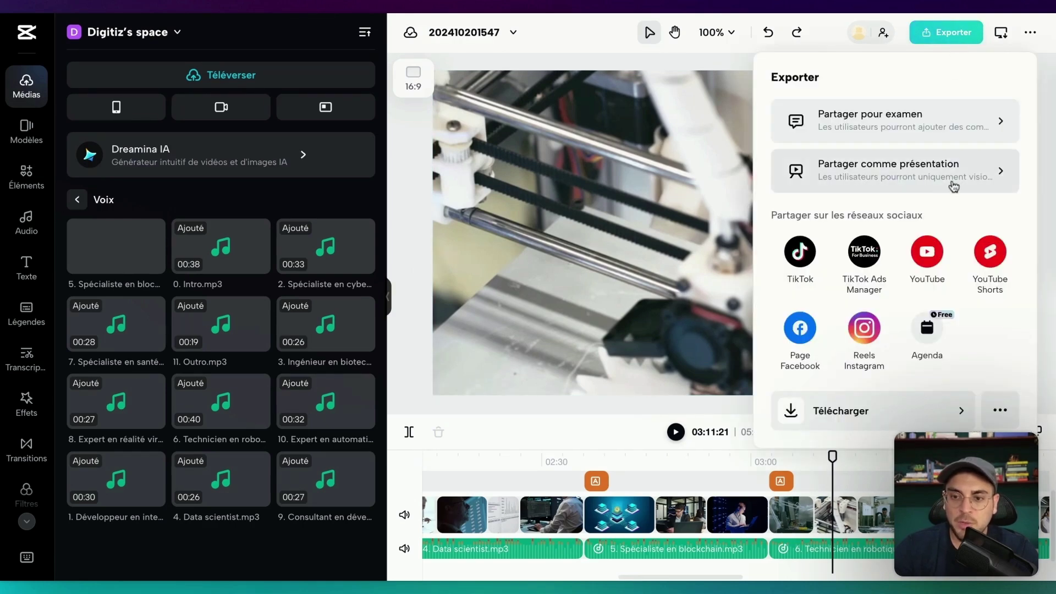
pyautogui.click(952, 424)
pyautogui.click(851, 187)
pyautogui.press('Tab')
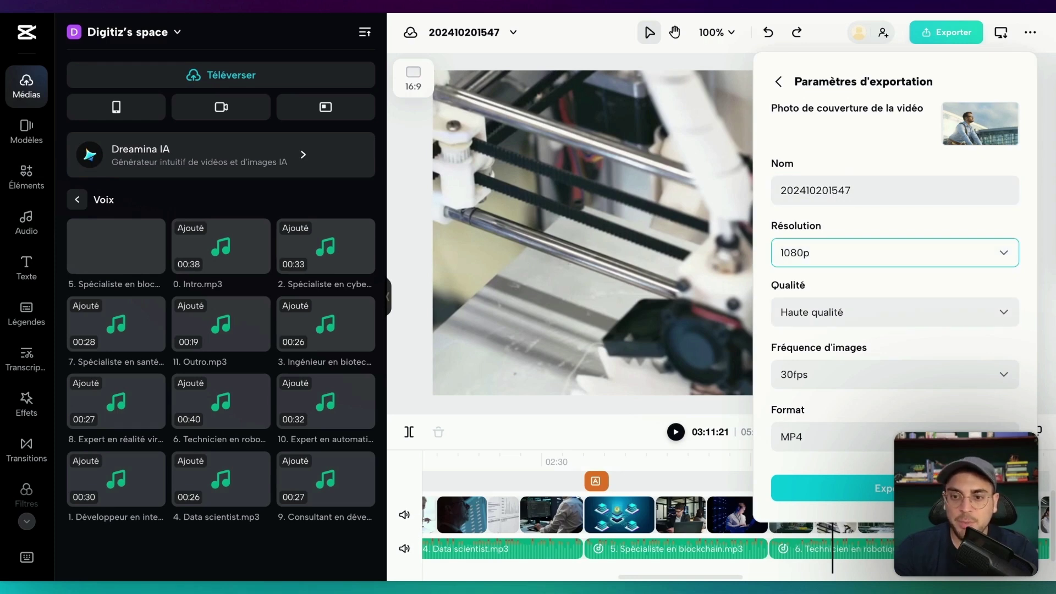
pyautogui.press('Tab')
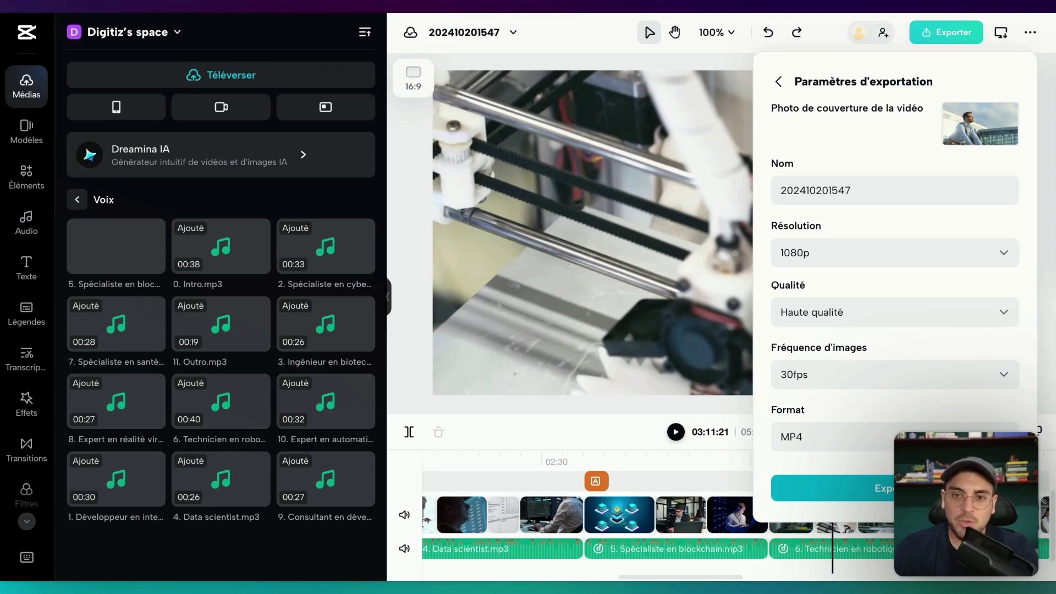
pyautogui.click(568, 64)
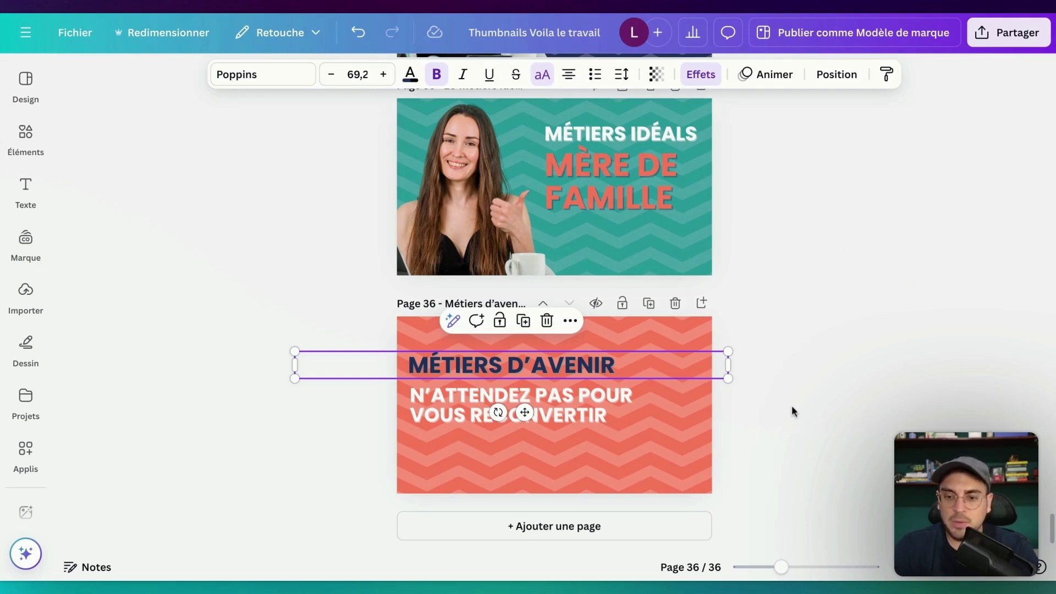
# Look over the "Thumbnails Voila le travail" designs in Canva and browse the video thumbnails on the Voilà le travail YouTube channel.
pyautogui.scroll(3, 791, 411)
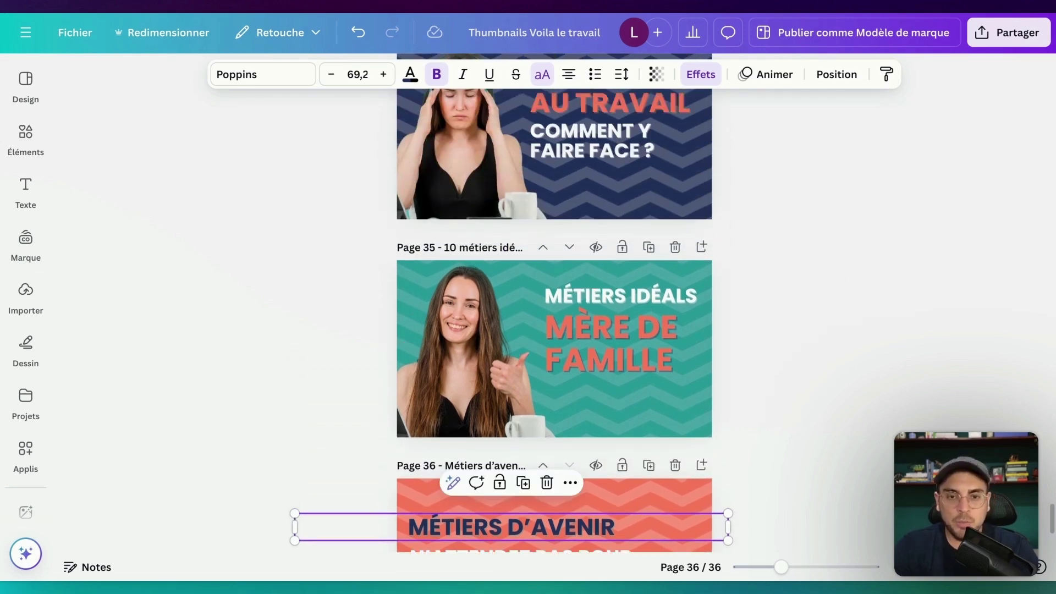
pyautogui.scroll(-3, 577, 266)
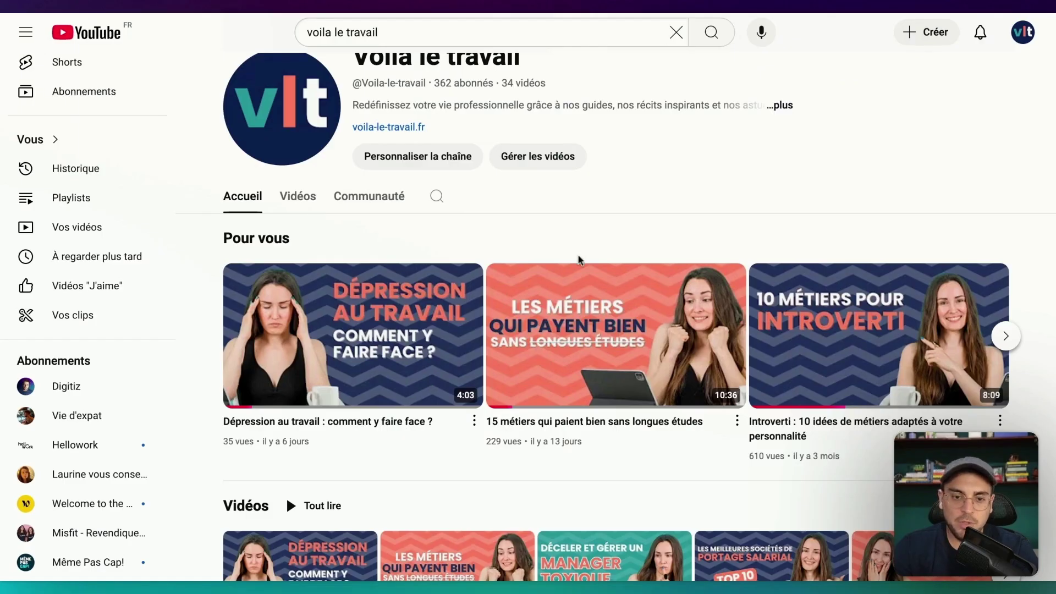
pyautogui.scroll(-2, 579, 259)
pyautogui.scroll(5, 579, 255)
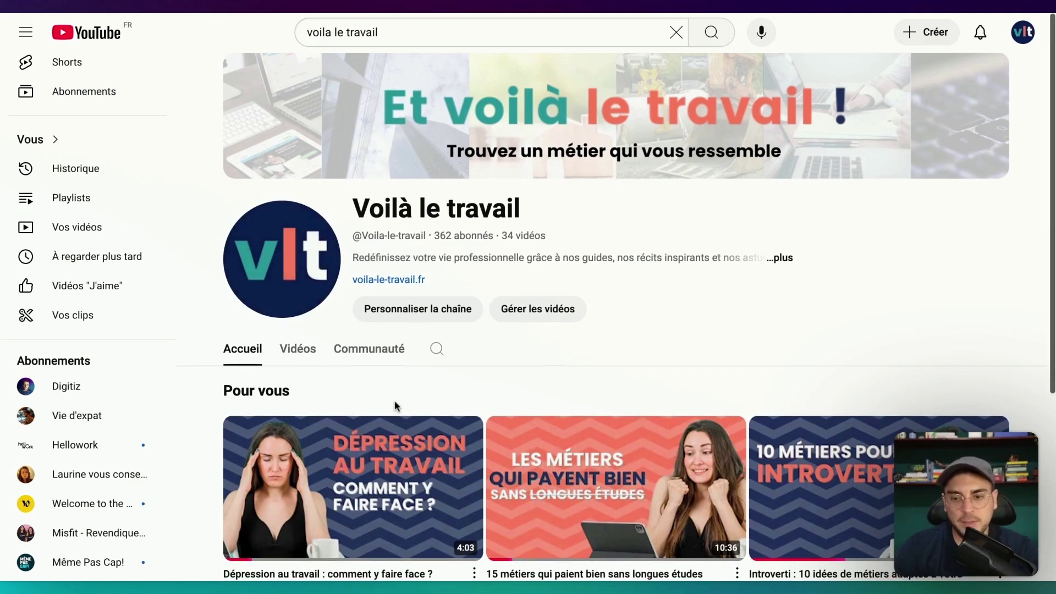
pyautogui.scroll(-2, 394, 400)
pyautogui.scroll(-2, 594, 329)
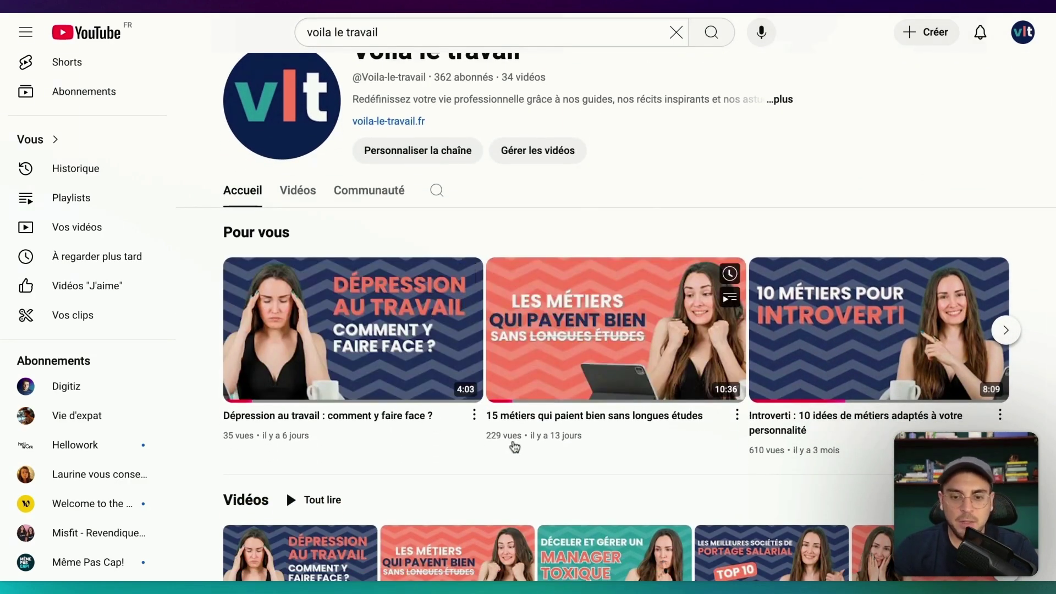
# On page 36 of the Canva thumbnails, tuck the subtitle under "MÉTIERS D'AVENIR" and add the surprised woman's photo with its background removed.
pyautogui.scroll(-2, 611, 444)
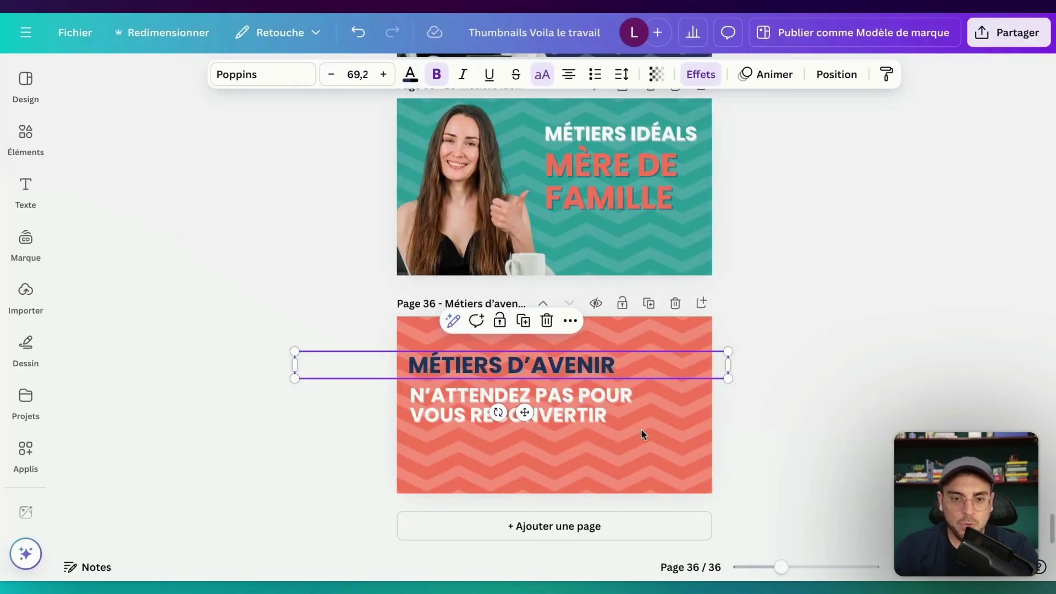
pyautogui.moveTo(780, 446); pyautogui.dragTo(458, 381)
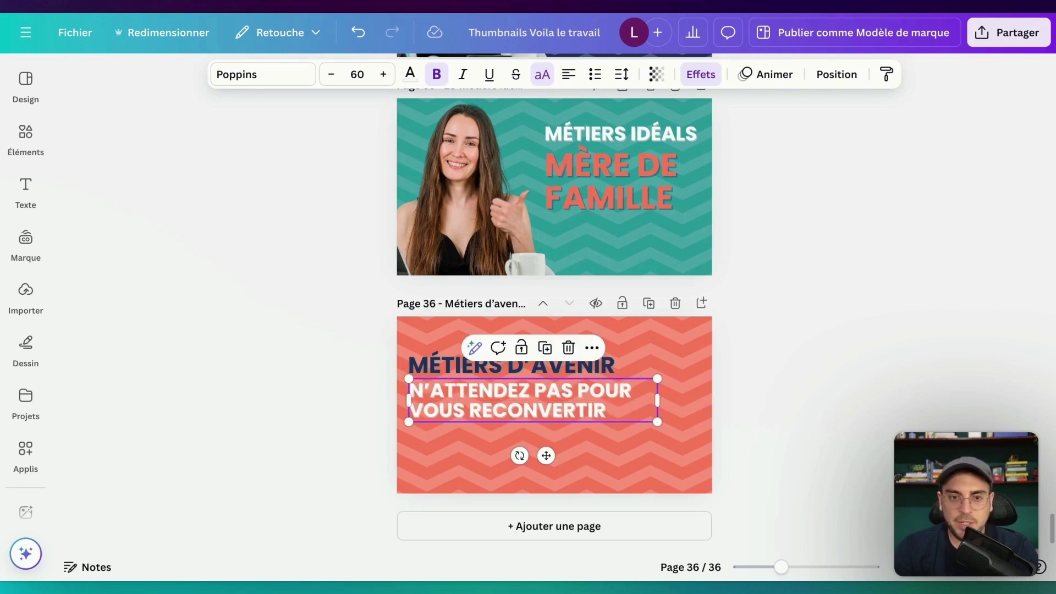
pyautogui.hotkey('ctrl', 'v')
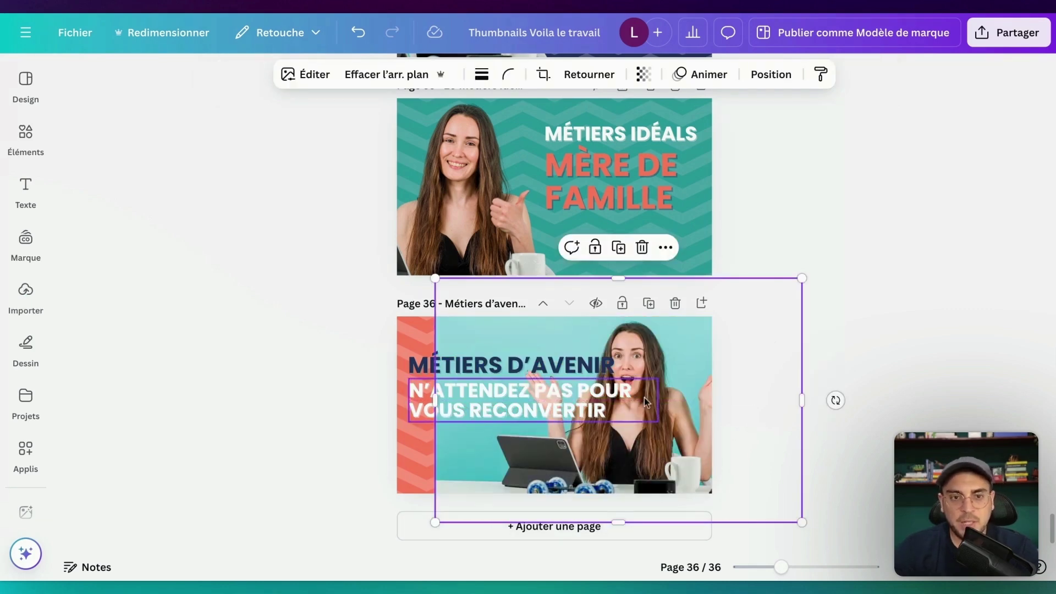
pyautogui.click(386, 81)
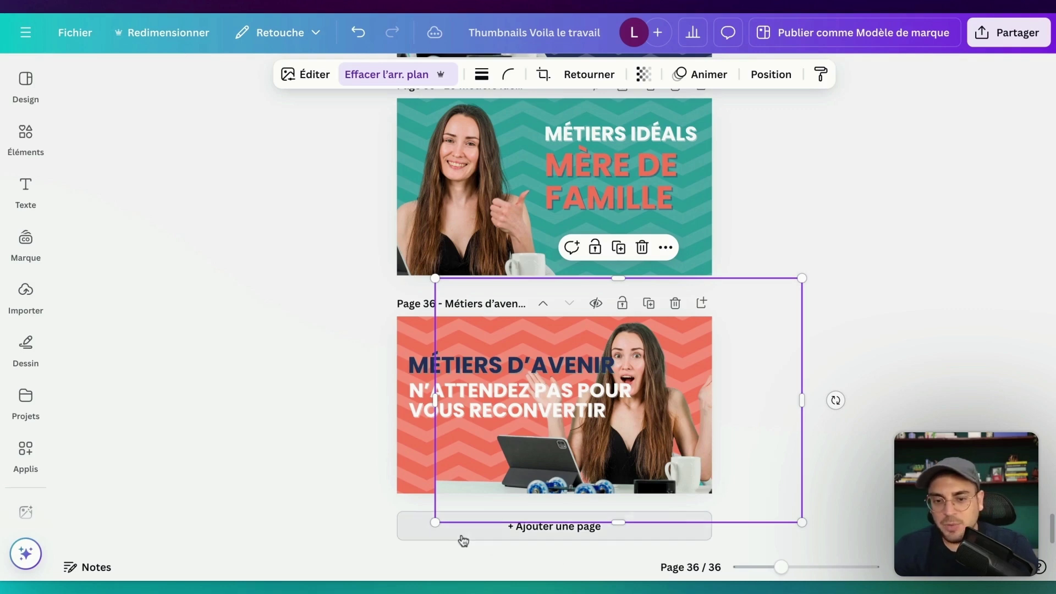
# Enlarge the cut-out woman and place her beside the text "N'ATTENDEZ PAS POUR VOUS RECONVERTIR !" on page 36.
pyautogui.moveTo(434, 522); pyautogui.dragTo(348, 578)
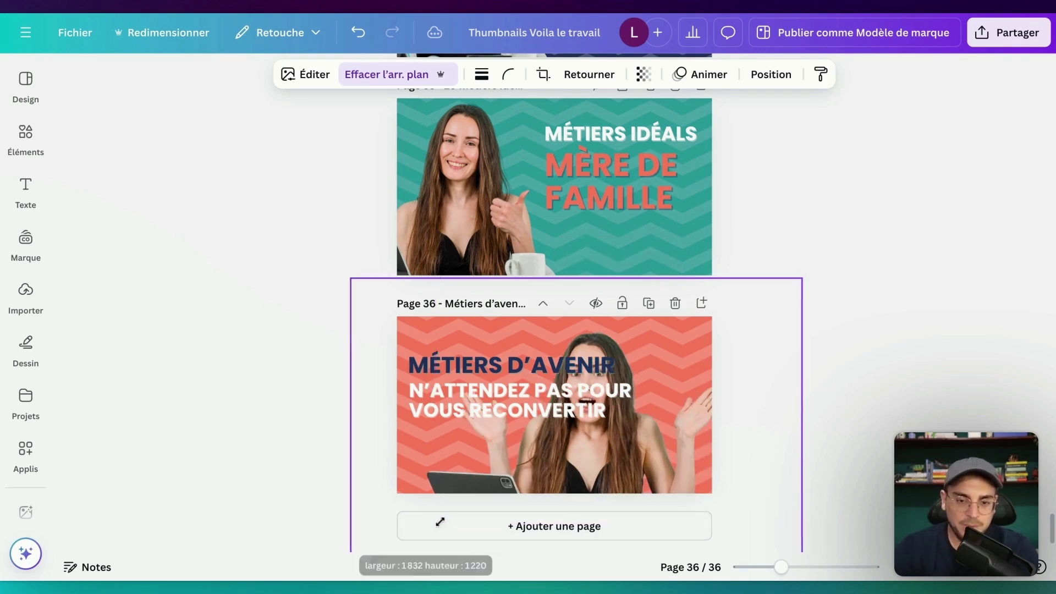
pyautogui.moveTo(641, 451); pyautogui.dragTo(689, 427)
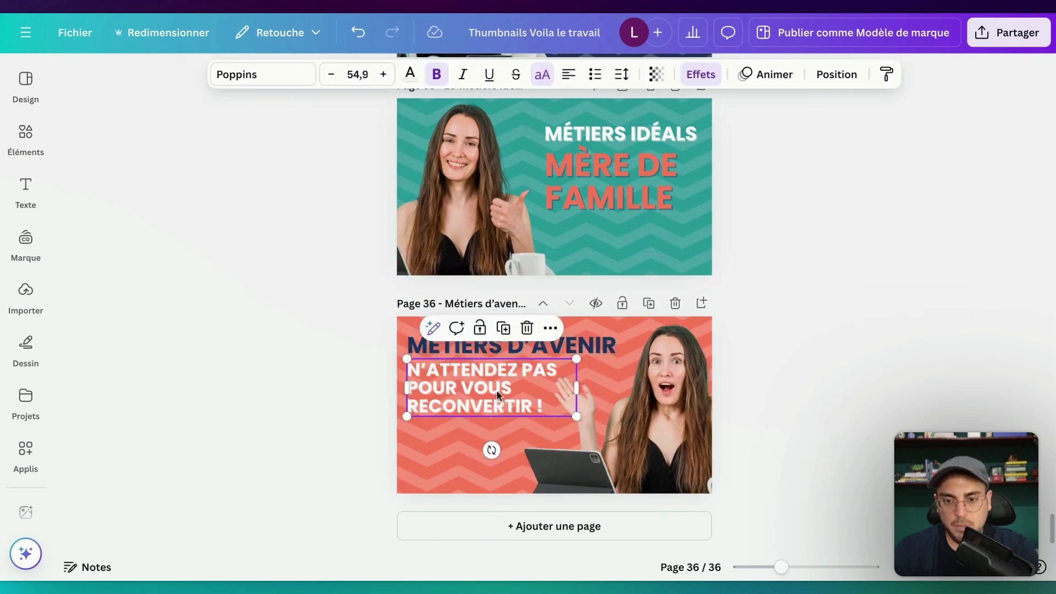
pyautogui.click(727, 413)
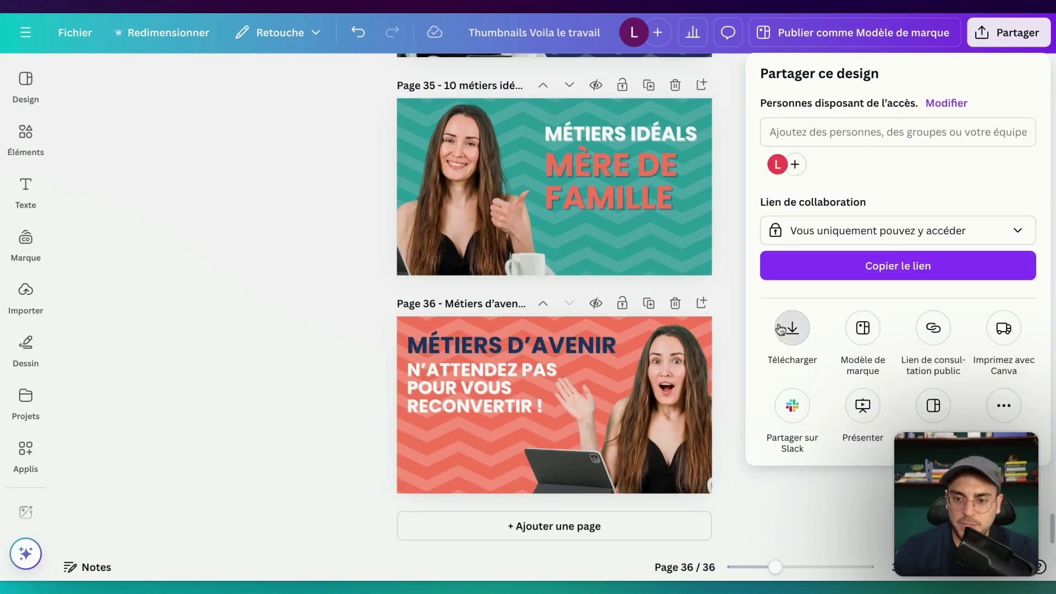
# Open the PNG download settings of the design and restrict the selected pages to page 36, "Métiers d'avenir".
pyautogui.click(790, 329)
pyautogui.click(814, 338)
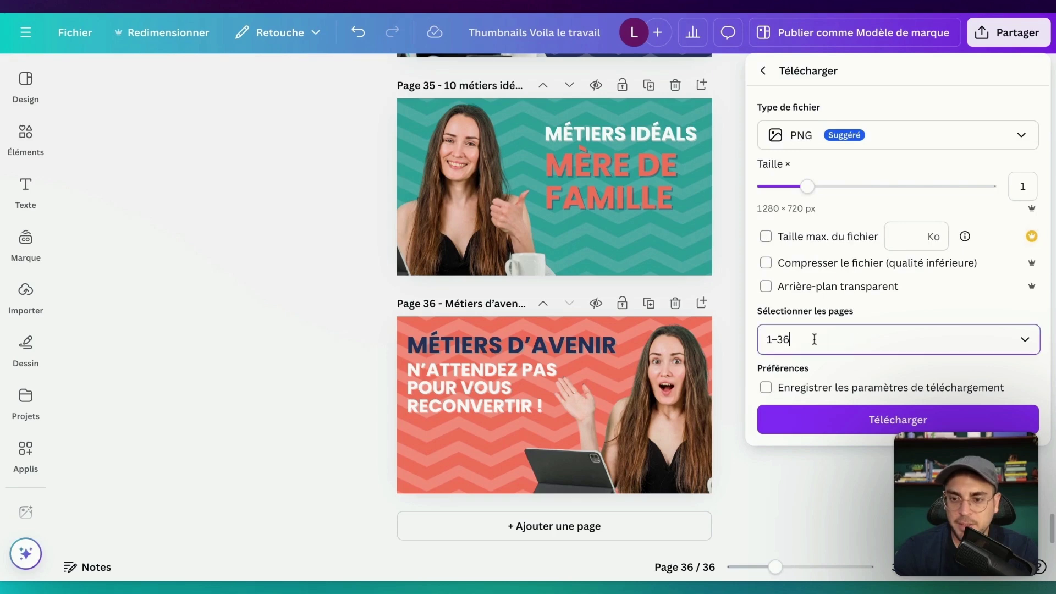
pyautogui.click(820, 121)
pyautogui.scroll(-15, 818, 165)
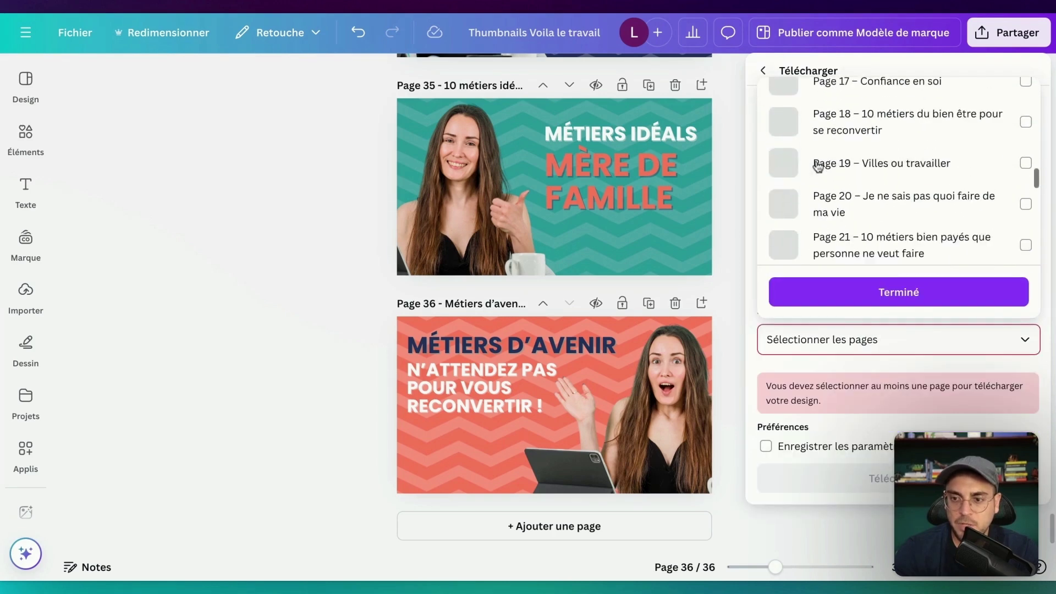
pyautogui.click(819, 243)
pyautogui.click(831, 296)
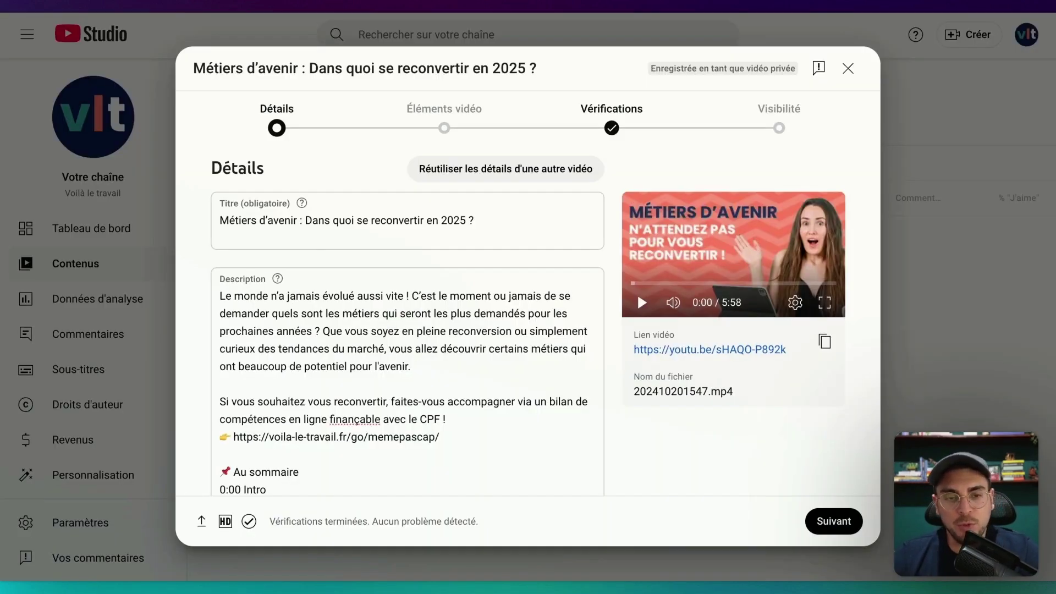
# In YouTube Studio, review the title and the full description of the uploaded video, including the presentation, link and chapter list.
pyautogui.click(318, 238)
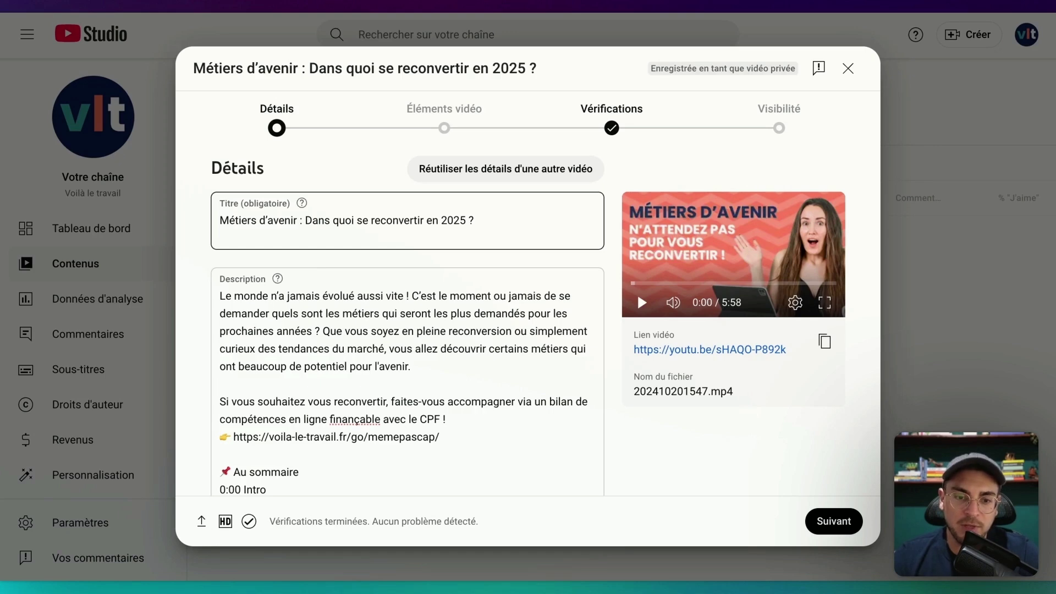
pyautogui.scroll(-3, 305, 294)
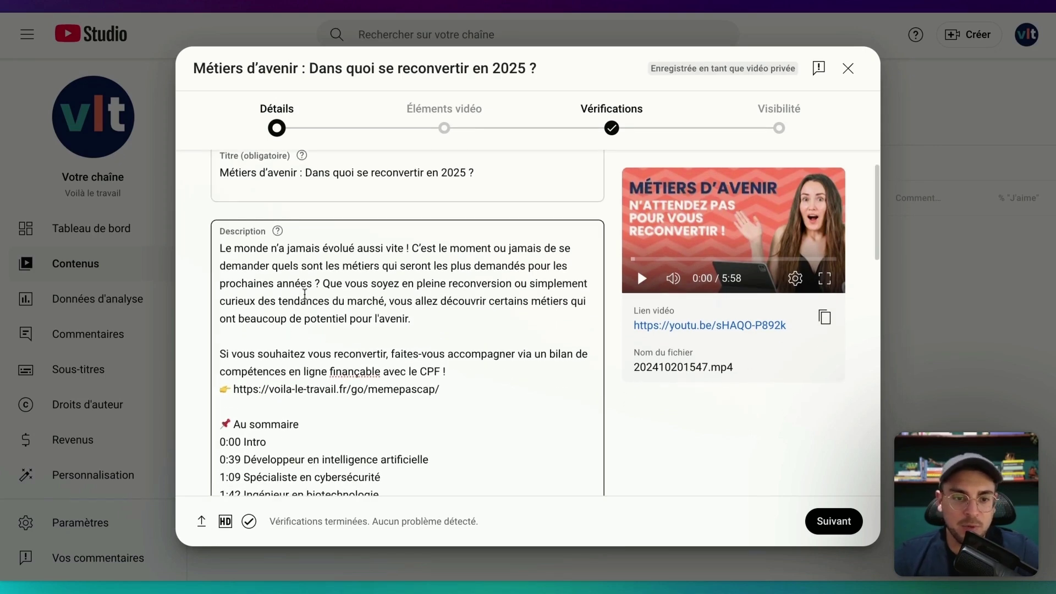
pyautogui.scroll(1, 305, 294)
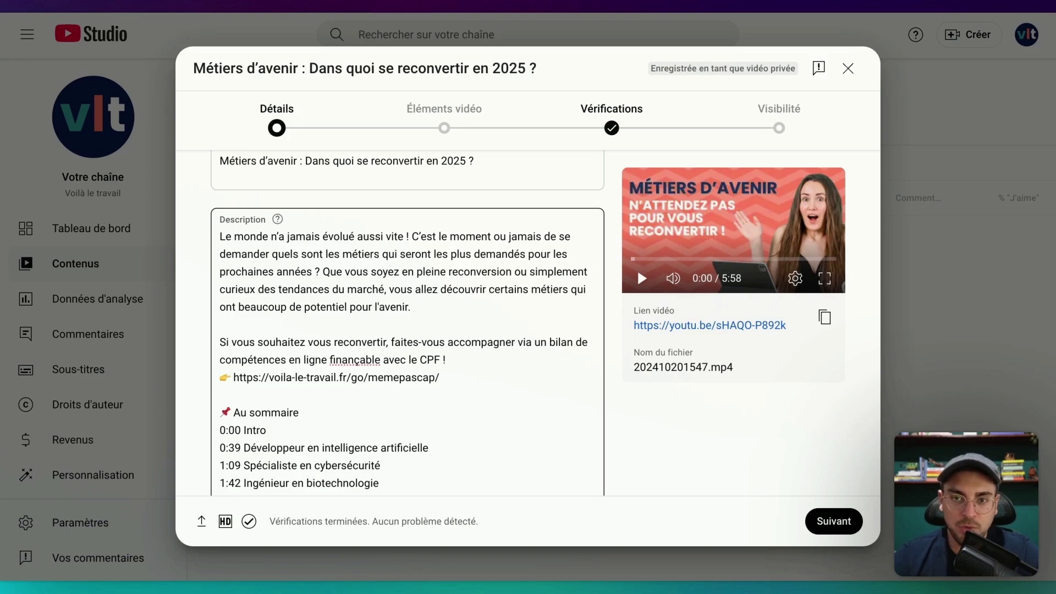
pyautogui.scroll(-1, 454, 328)
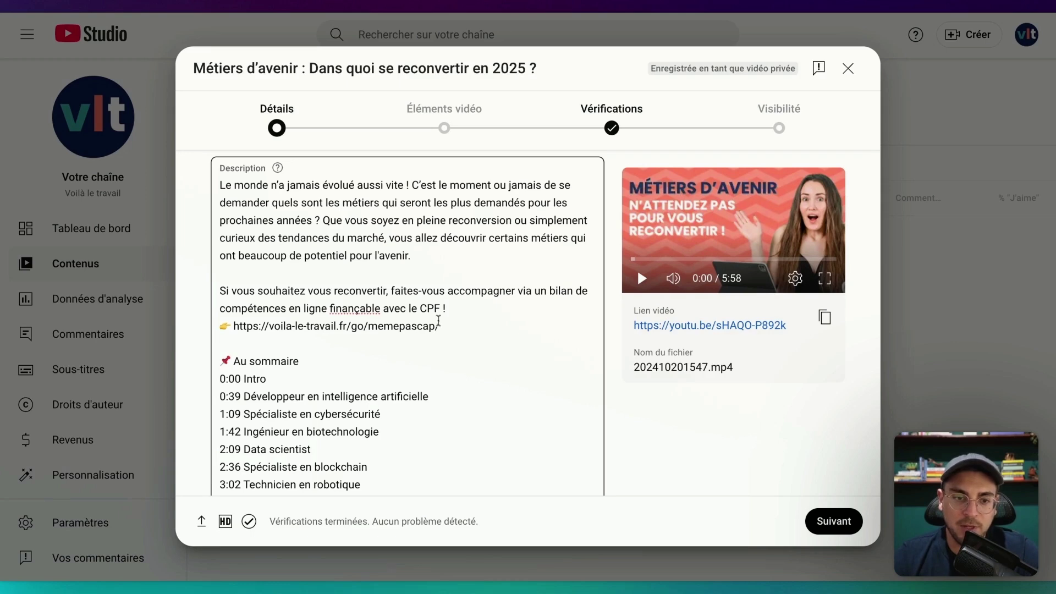
pyautogui.scroll(-2, 439, 320)
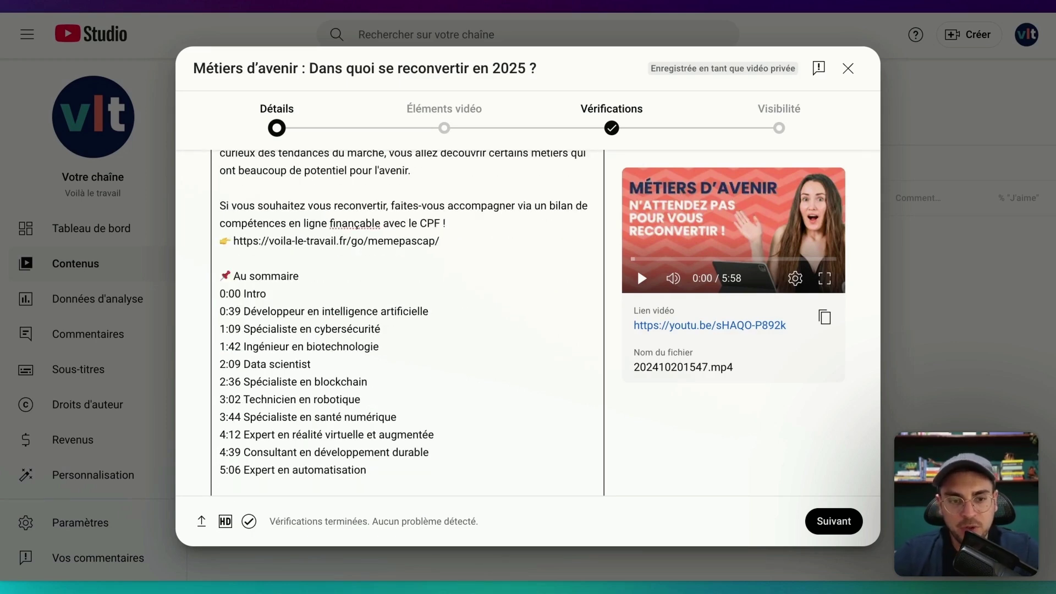
pyautogui.scroll(-1, 294, 313)
pyautogui.scroll(-3, 294, 314)
pyautogui.scroll(-1, 432, 419)
# Look at the thumbnail's options and its "Tester et comparer" window for comparing up to three images, and close it.
pyautogui.moveTo(264, 336)
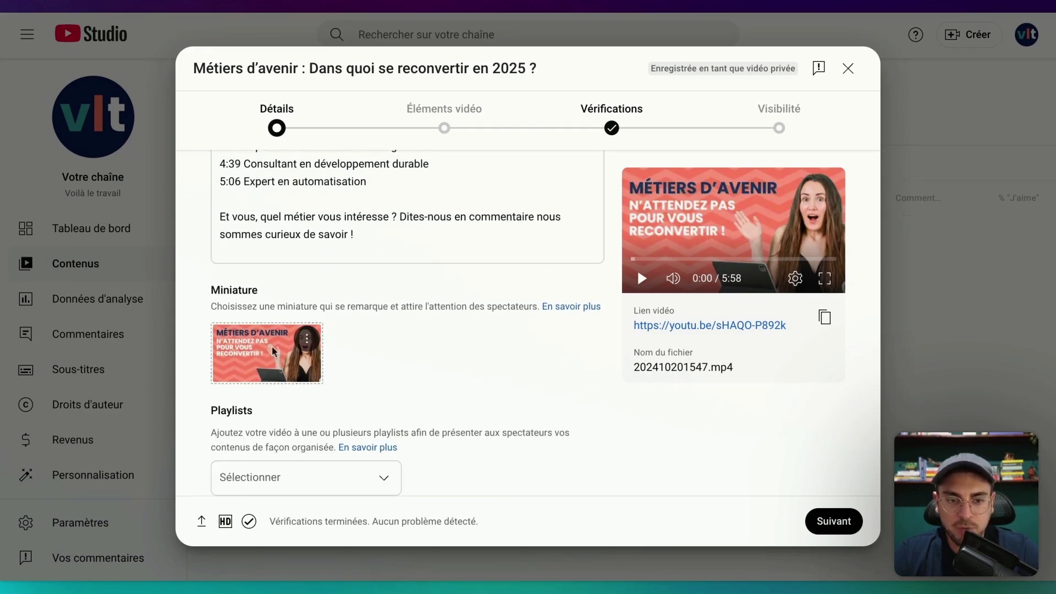
pyautogui.click(306, 339)
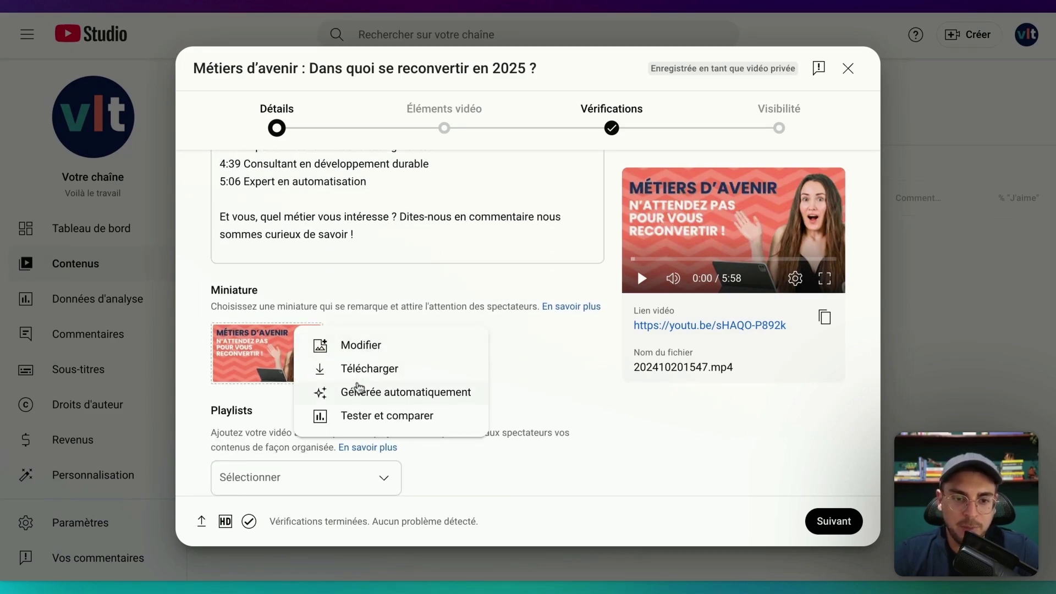
pyautogui.click(363, 415)
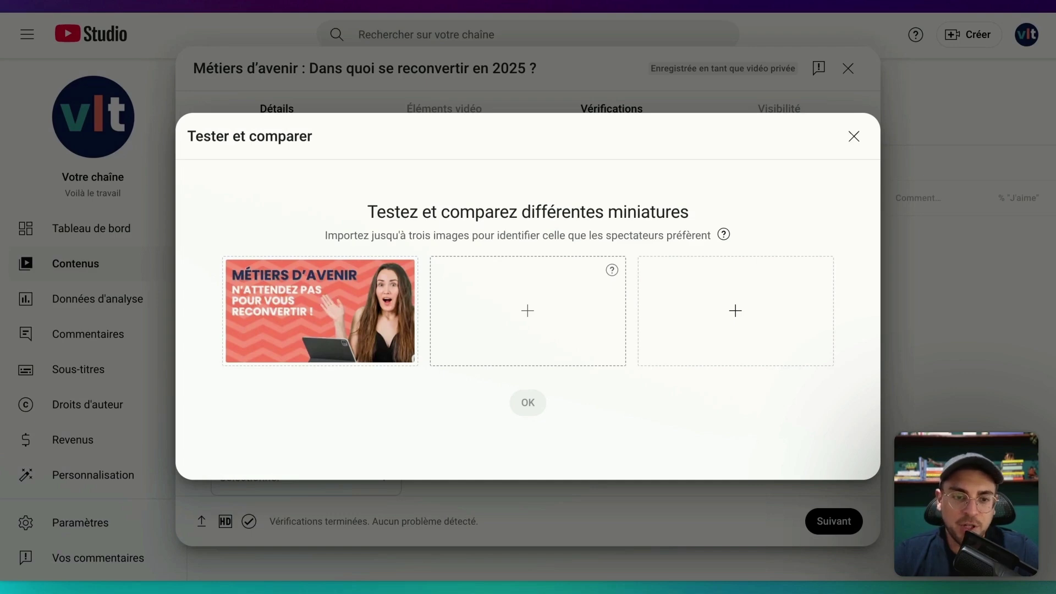
pyautogui.click(852, 137)
# Check the video's playlist choices and audience settings, and return to the start of the details.
pyautogui.scroll(-3, 415, 242)
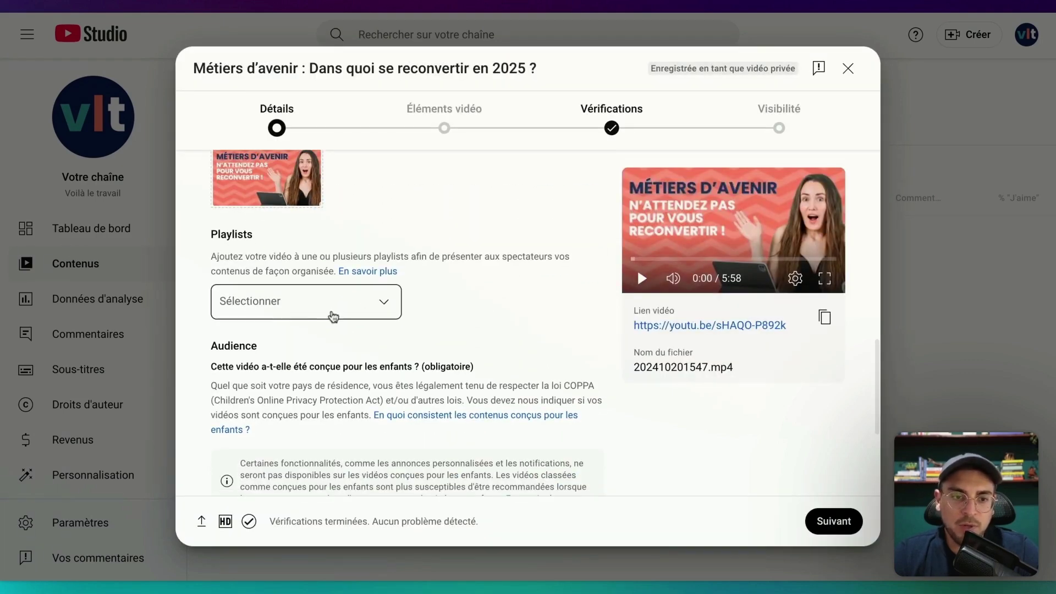
pyautogui.click(332, 315)
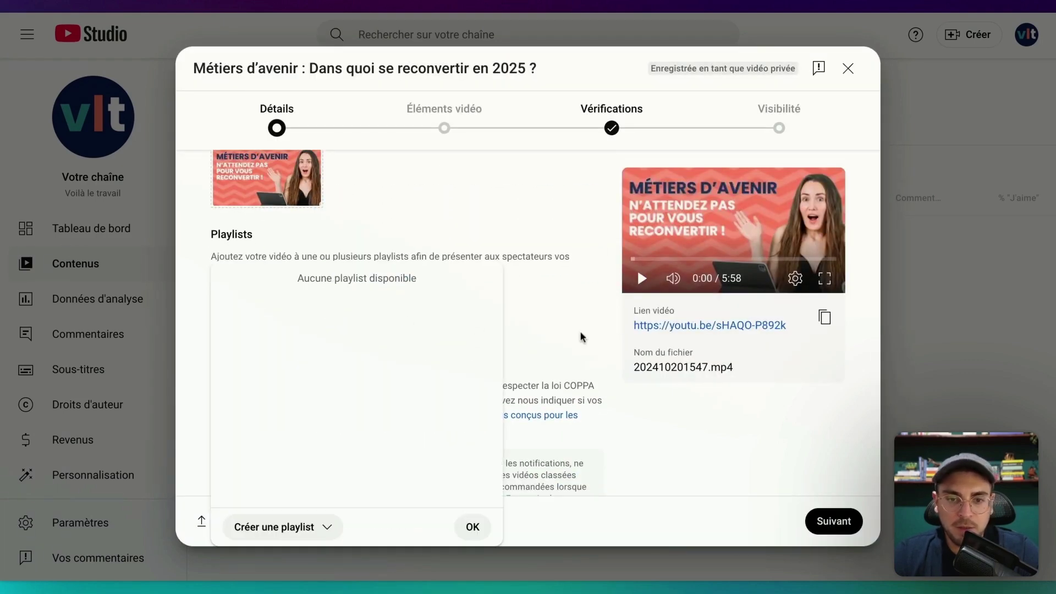
pyautogui.click(555, 332)
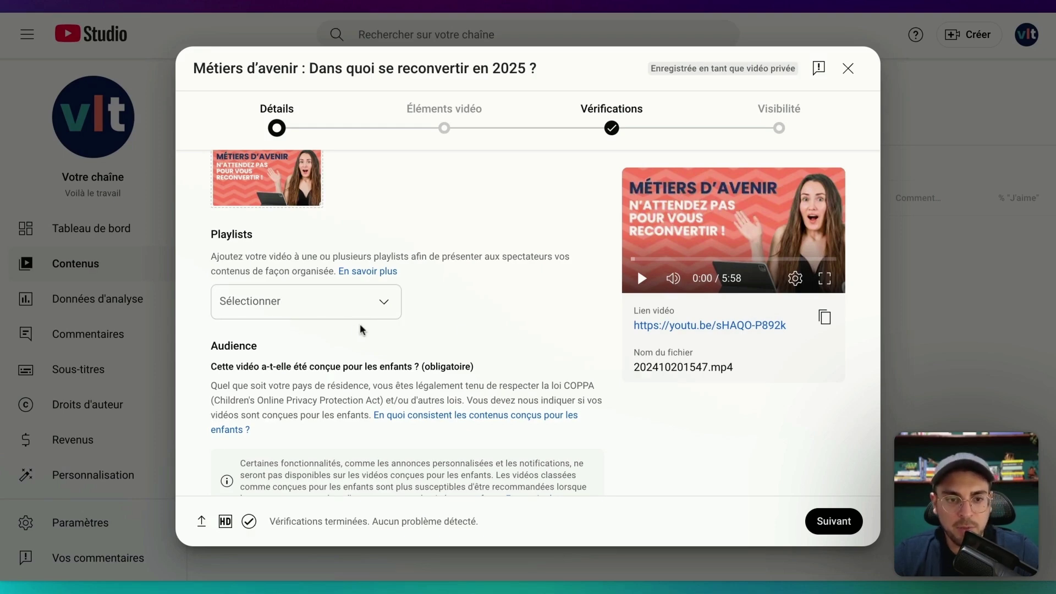
pyautogui.scroll(-4, 341, 341)
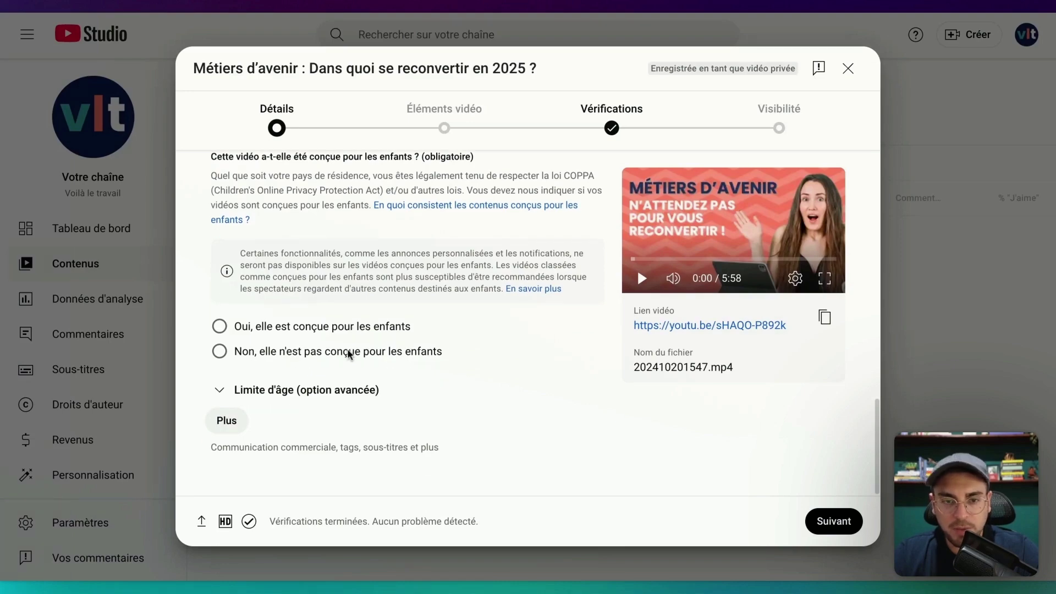
pyautogui.scroll(15, 394, 360)
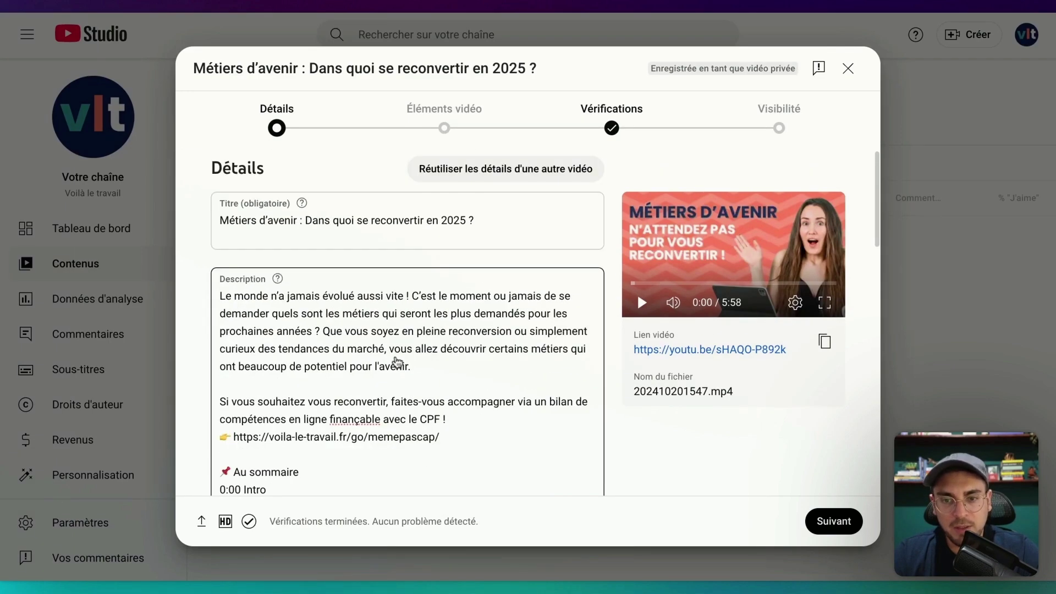
# Mark the video as "Non, elle n'est pas conçue pour les enfants" and continue to the video elements.
pyautogui.click(832, 521)
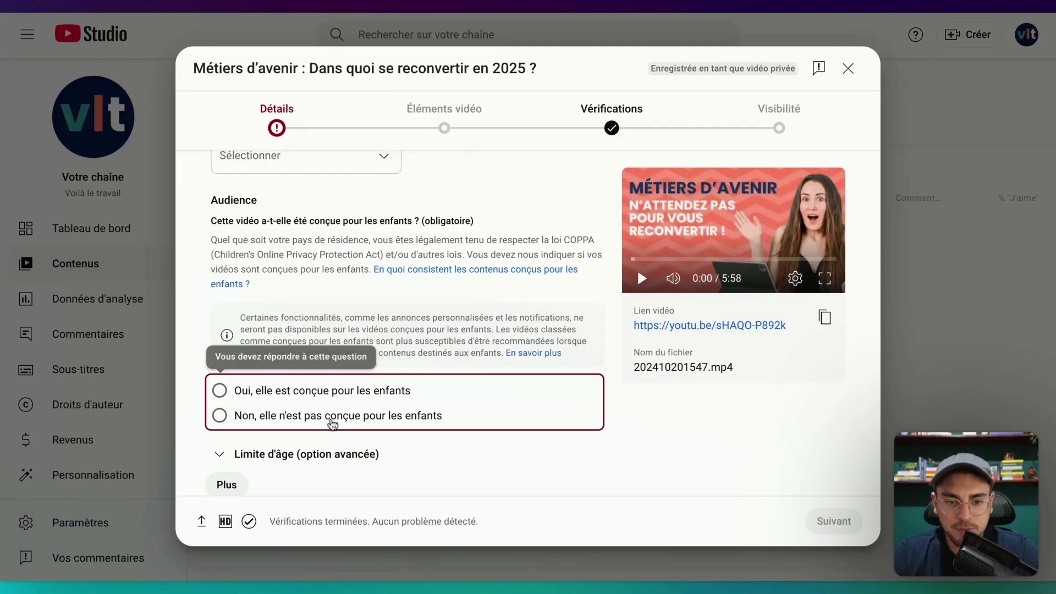
pyautogui.click(332, 421)
pyautogui.scroll(-2, 575, 479)
pyautogui.click(827, 523)
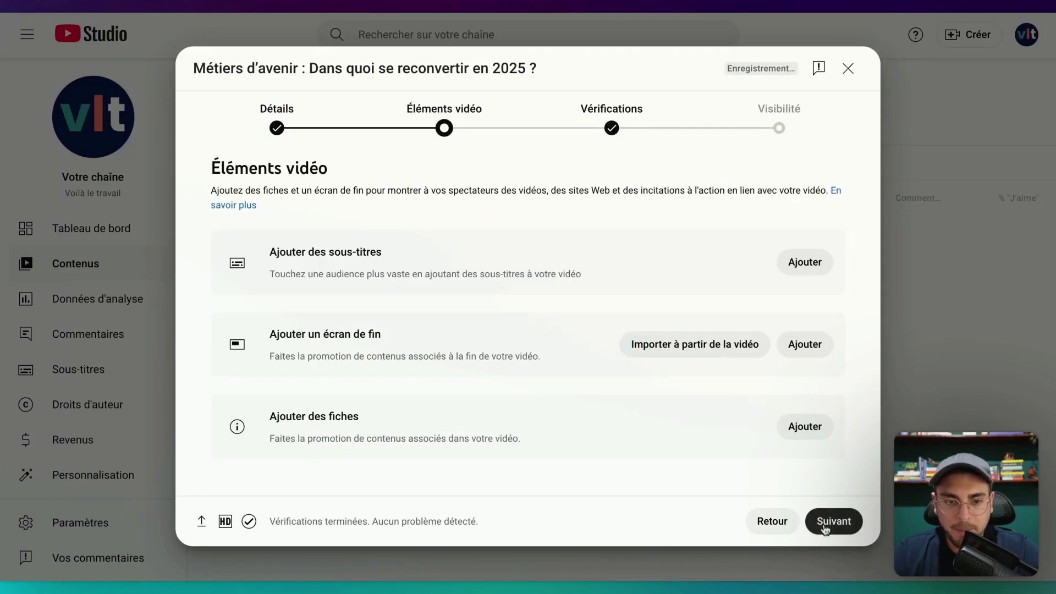
# Continue past the video elements and checks, set the visibility to "Publique" and publish the video.
pyautogui.click(825, 524)
pyautogui.click(825, 524)
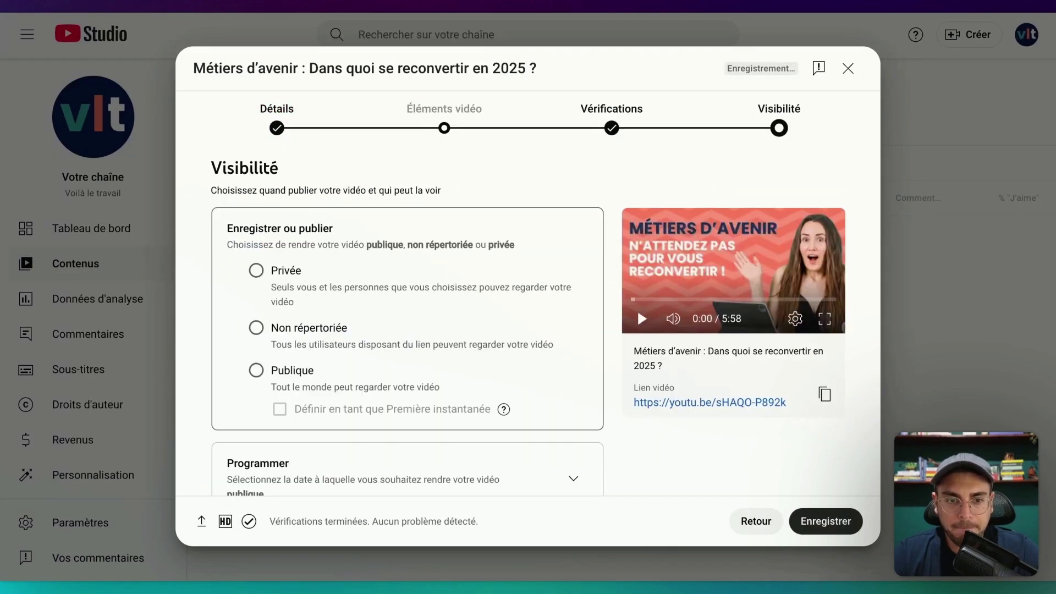
pyautogui.click(278, 378)
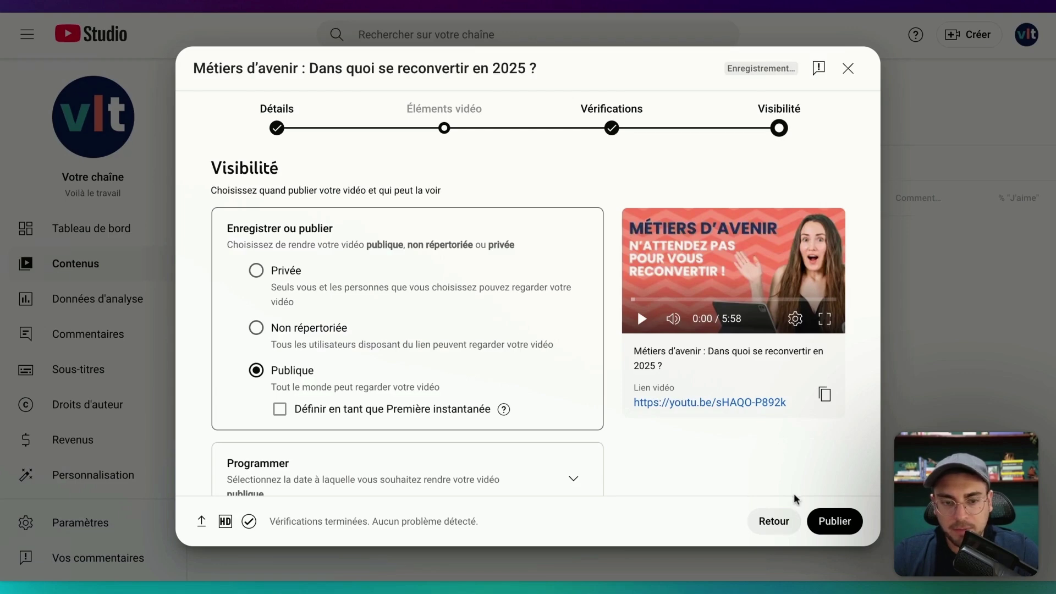
pyautogui.click(823, 520)
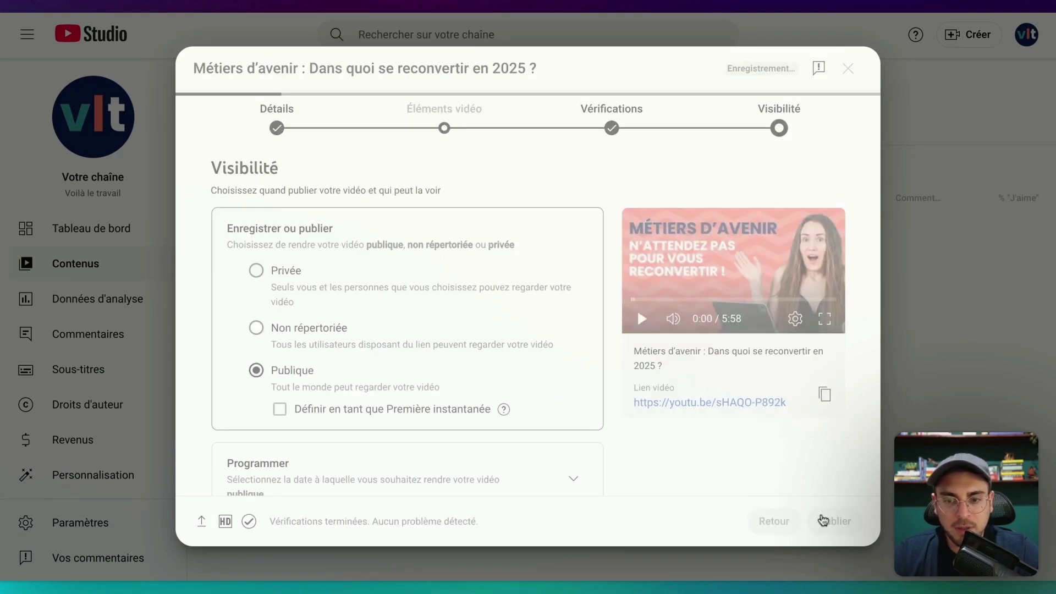